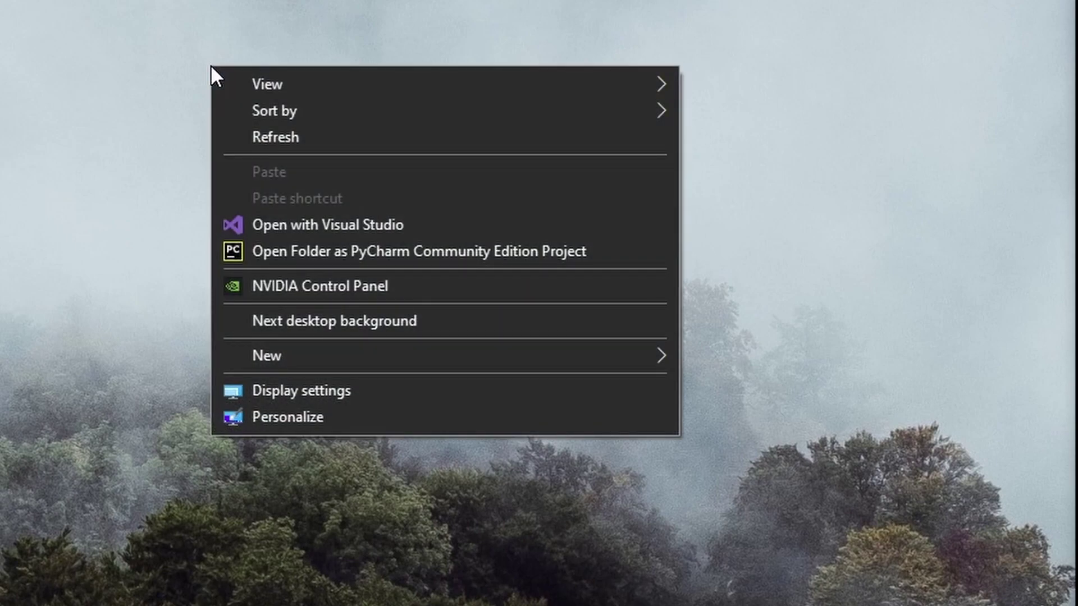
Create a new desktop folder and start naming it 'Save Game Backups'.
mouse_move(362, 354)
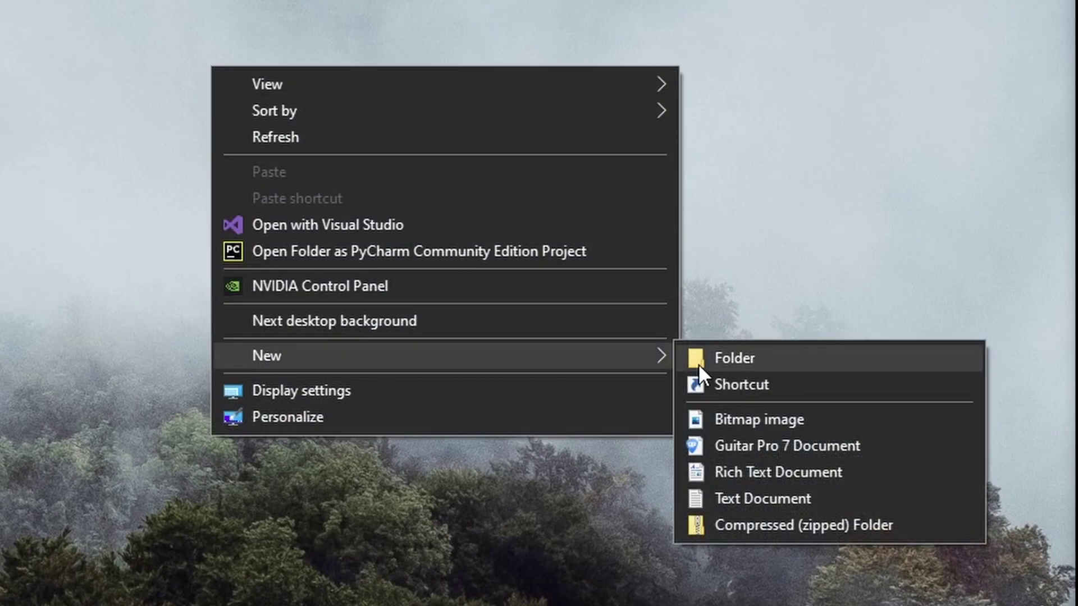
click(722, 359)
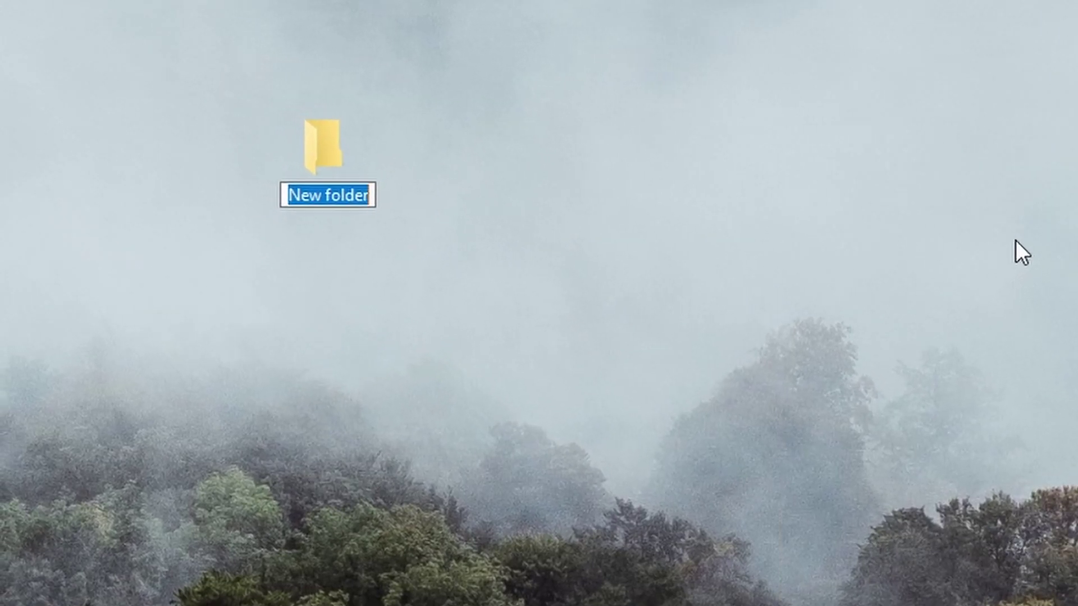
text(Sa)
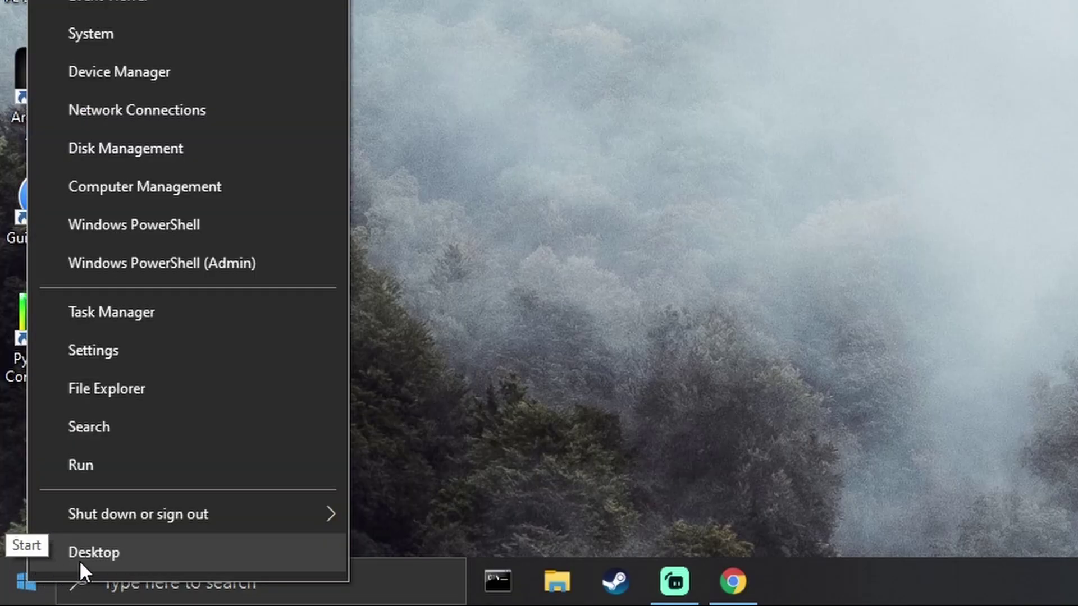
Browse Documents > Rockstar Games > GTA V > Profiles to check the saves, then return to GTA V.
click(130, 392)
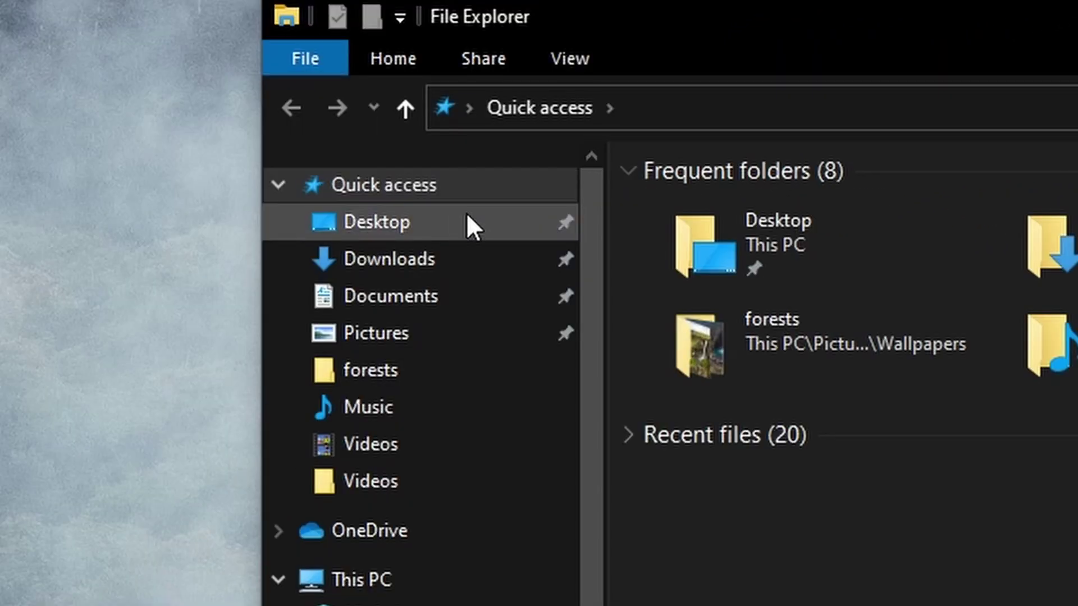
click(422, 298)
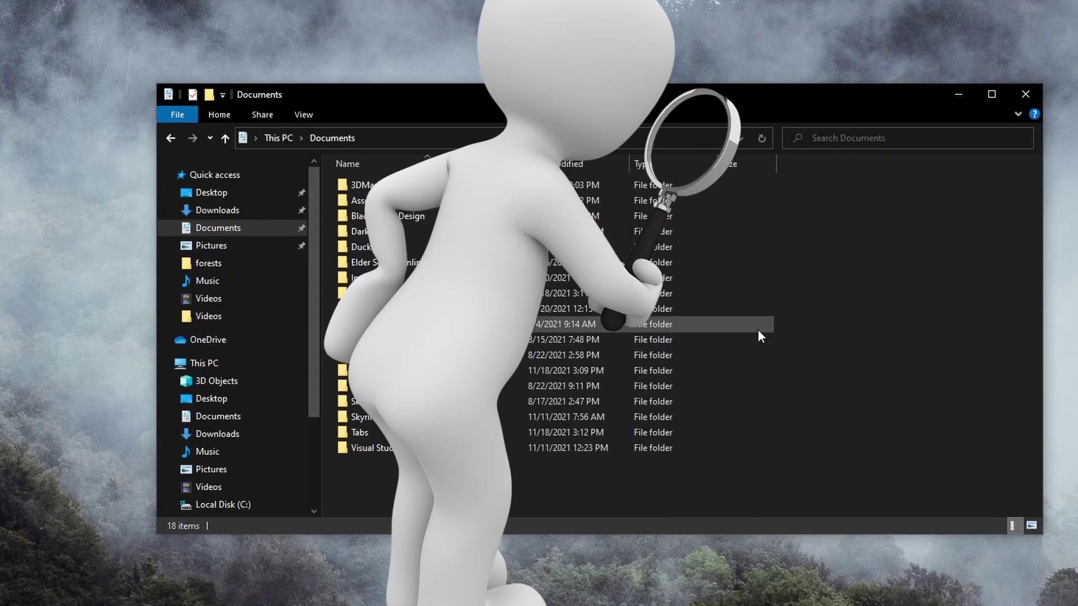
mouse_move(465, 390)
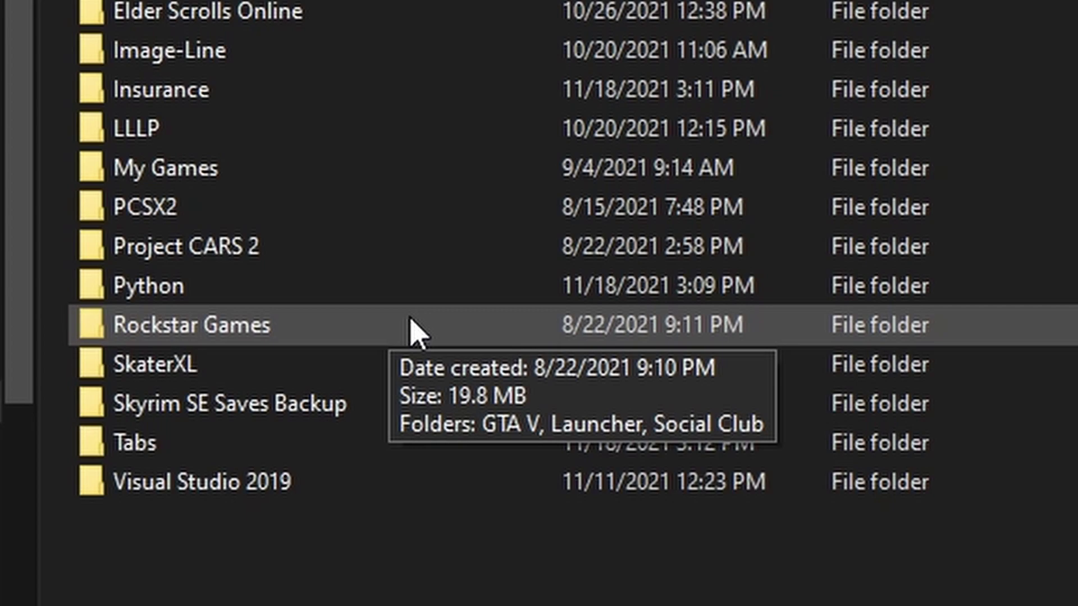
double_click(414, 331)
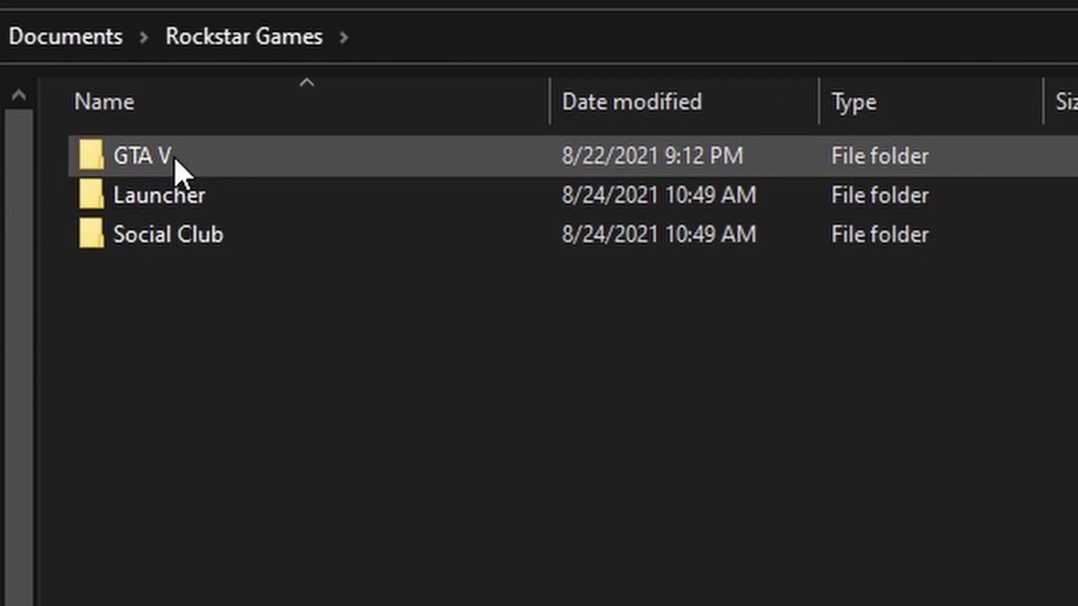
double_click(178, 168)
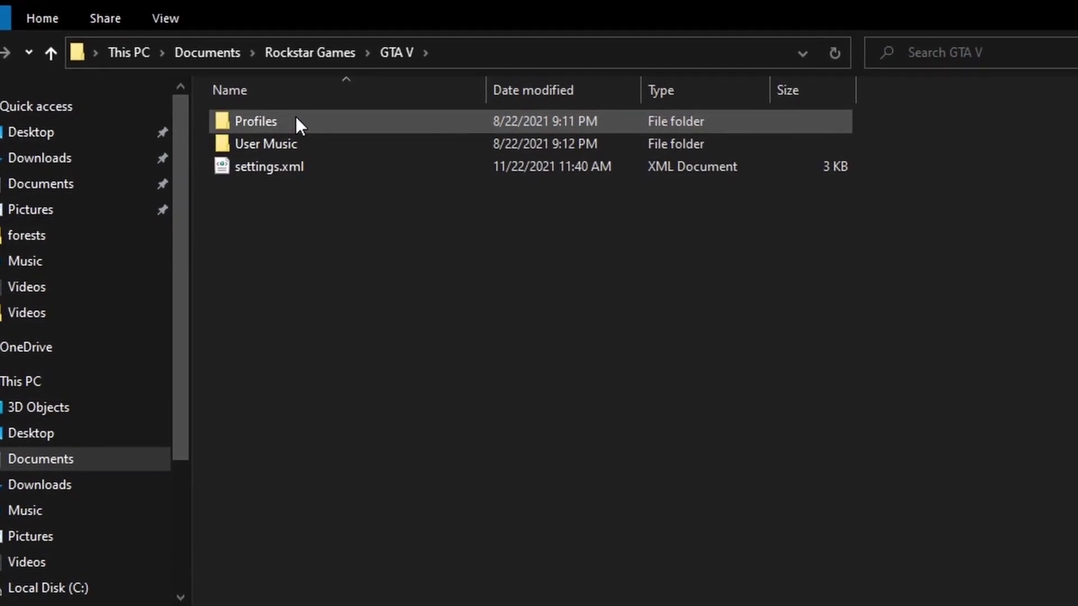
double_click(295, 120)
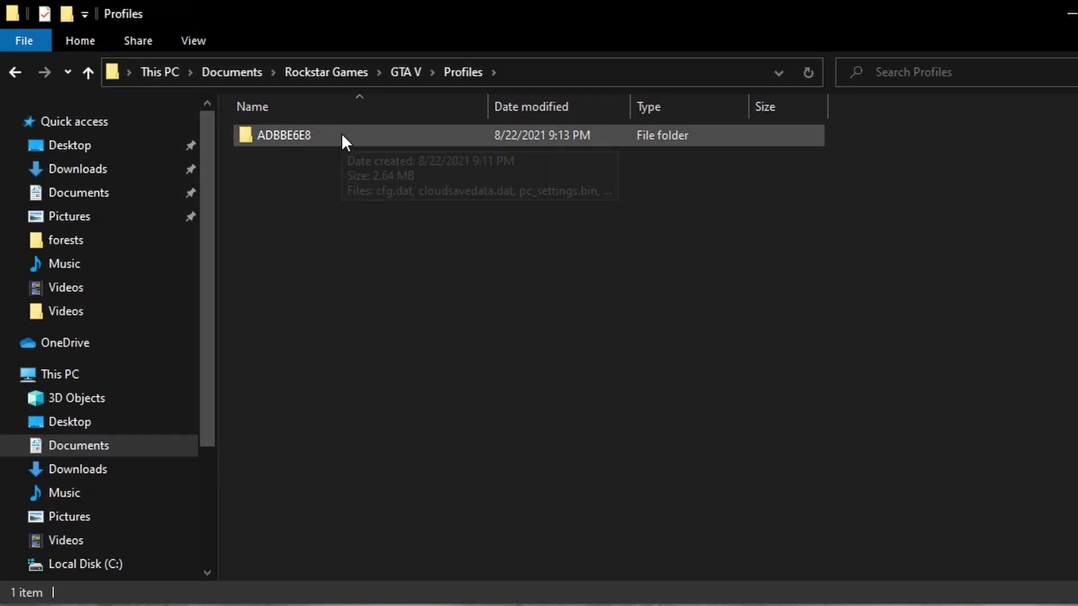
double_click(359, 137)
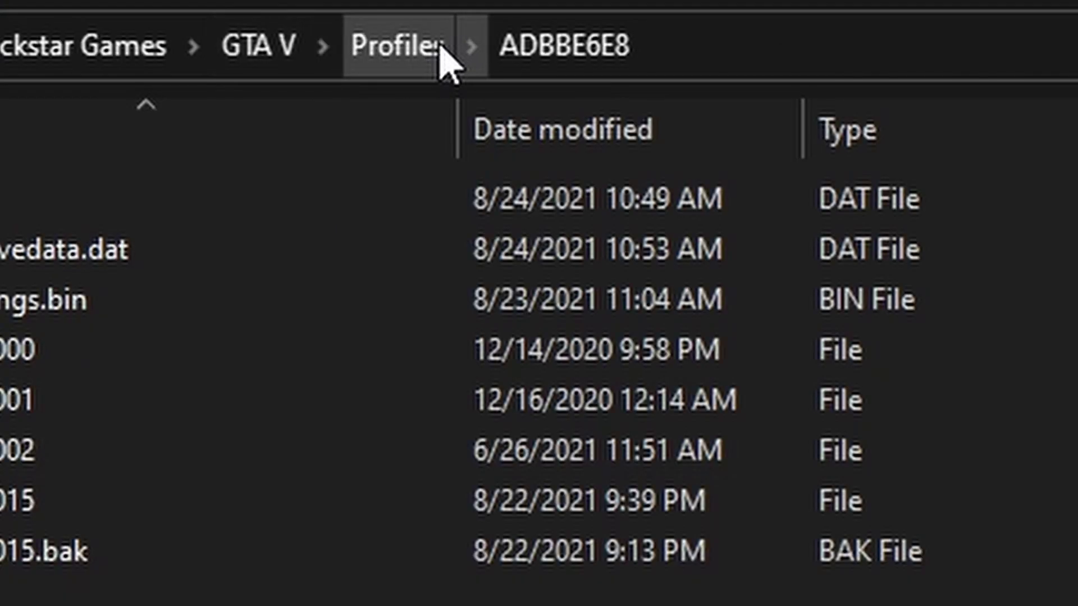
click(259, 45)
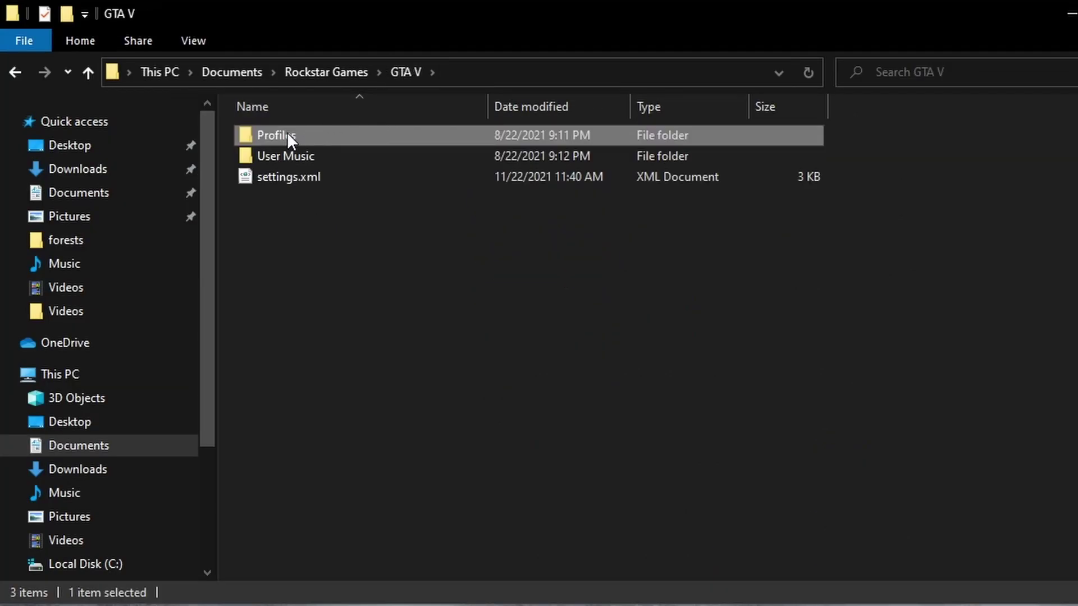
Copy the GTA V Profiles folder and shrink the Explorer window to reveal the desktop.
right_click(287, 135)
click(392, 474)
drag(755, 15, 261, 56)
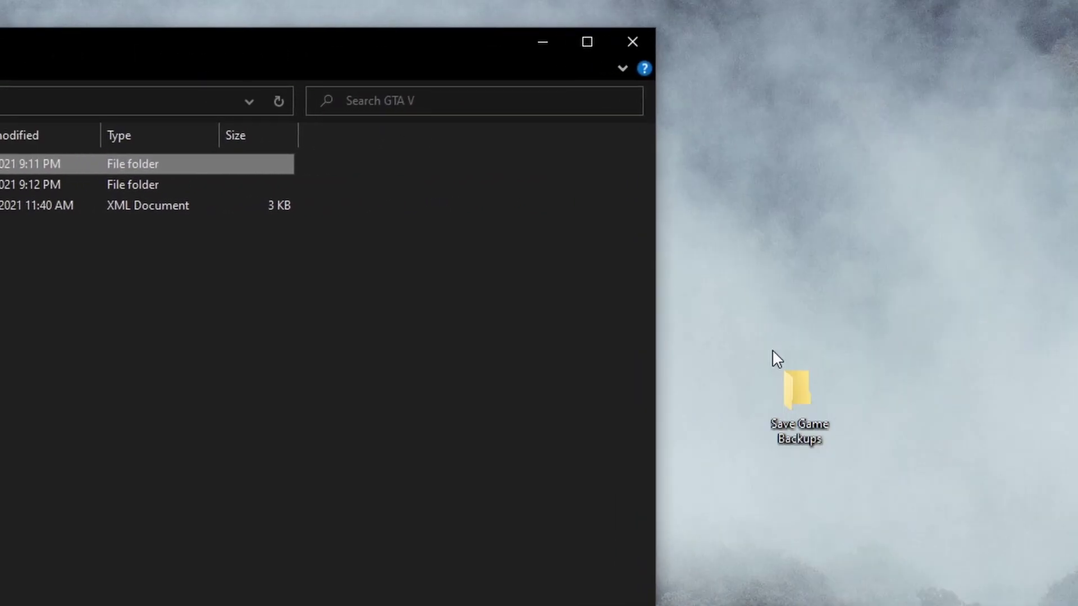
drag(771, 356, 757, 365)
Paste Profiles into the Save Game Backups folder and begin renaming the copy.
double_click(796, 390)
right_click(413, 205)
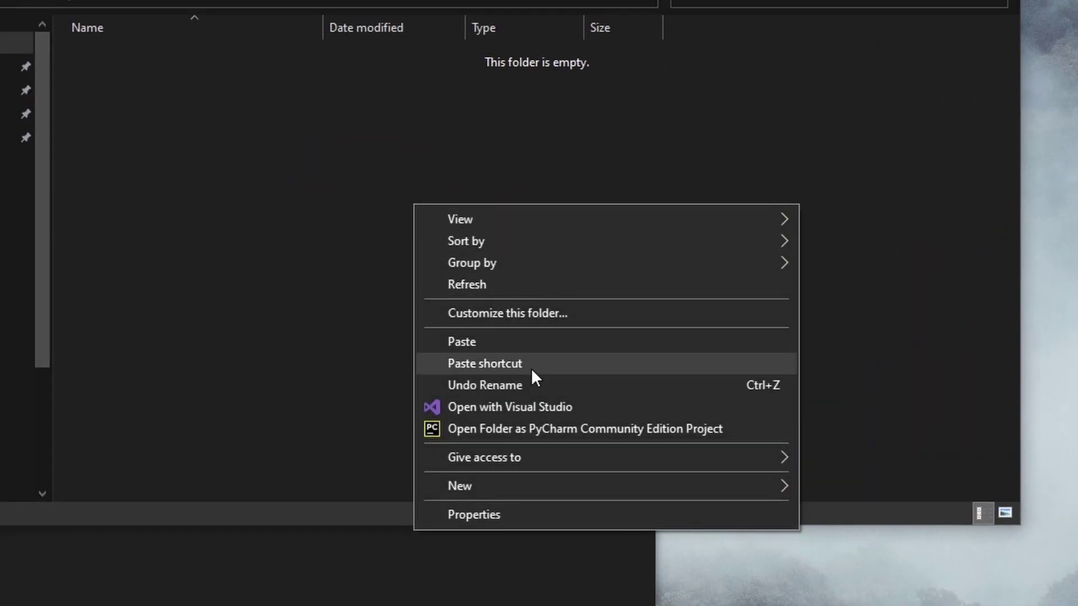
click(532, 344)
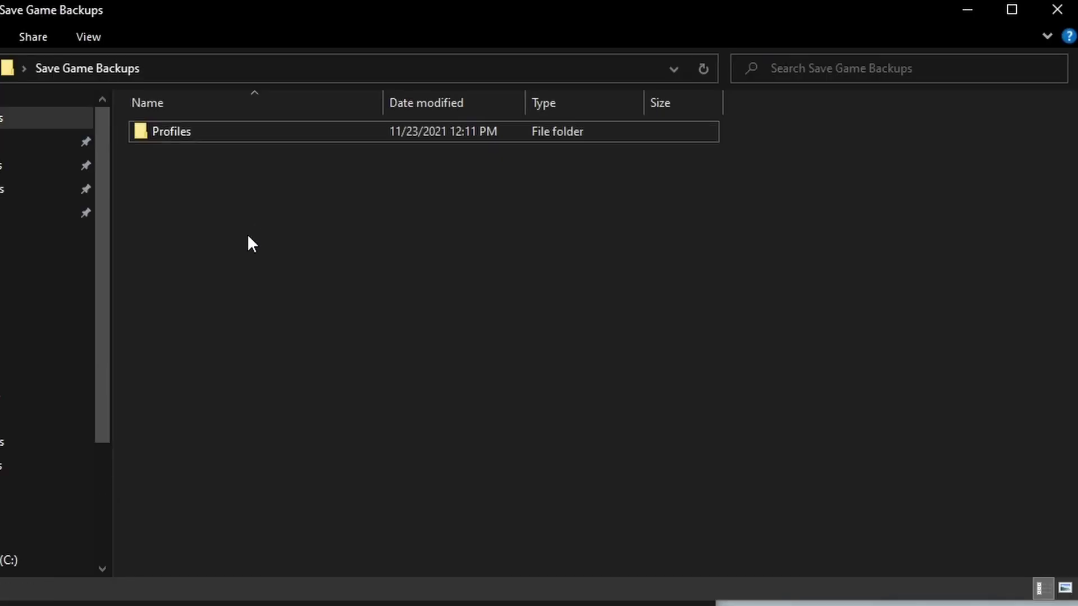
right_click(175, 131)
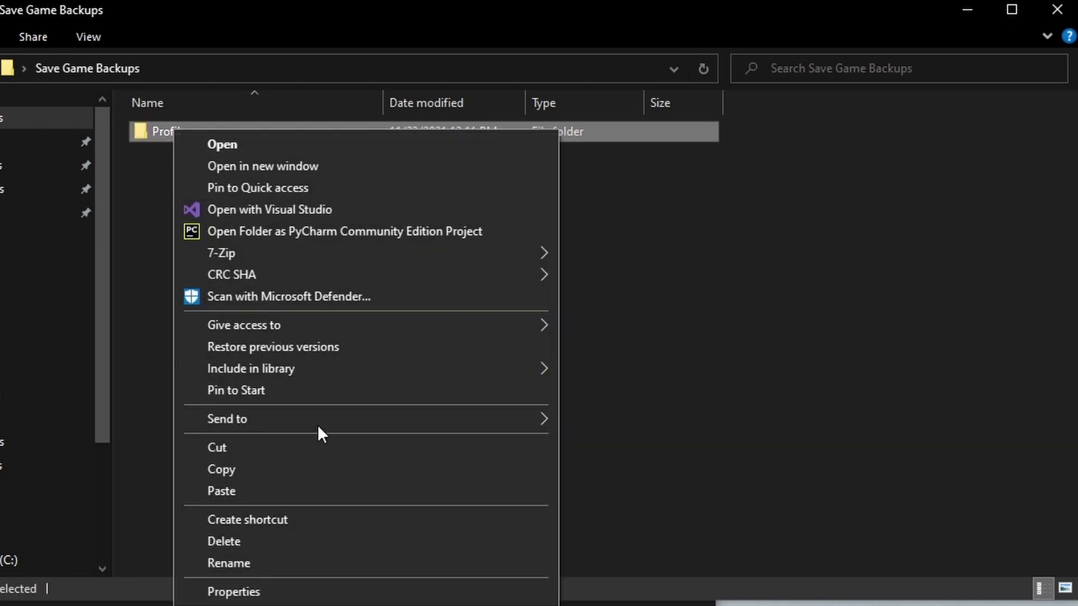
click(332, 561)
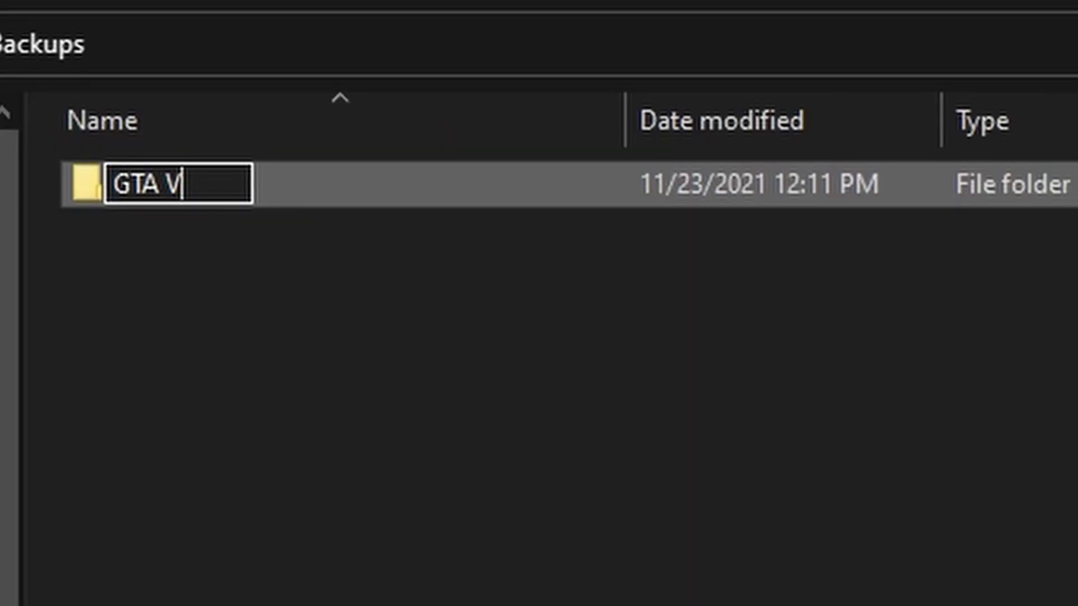
Name the copied folder 'GTA V Saves', then go to Documents > My Games.
text(GTA V Saves)
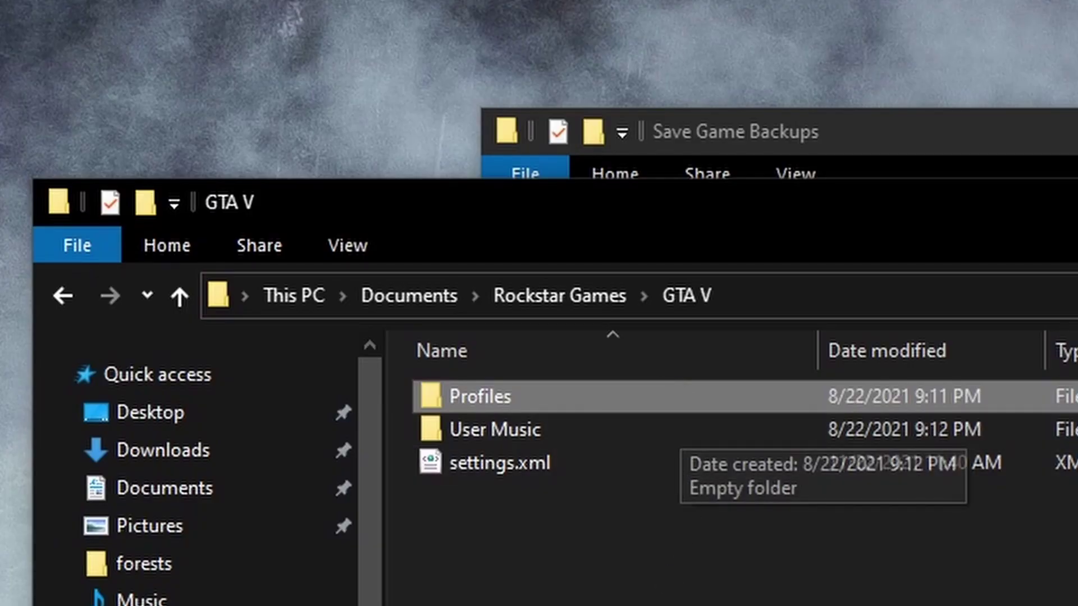
click(400, 298)
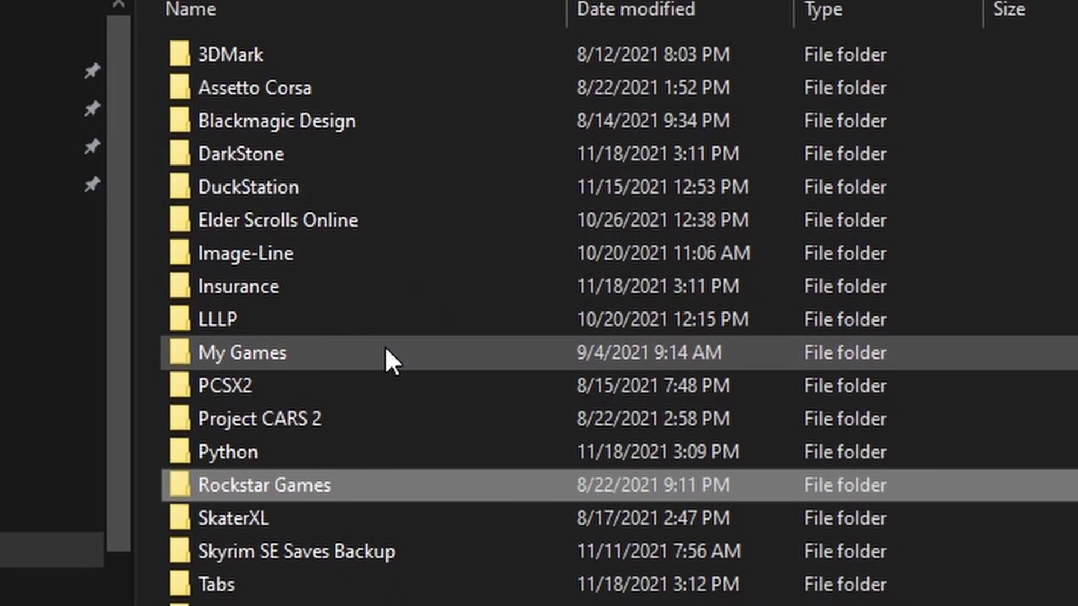
double_click(566, 596)
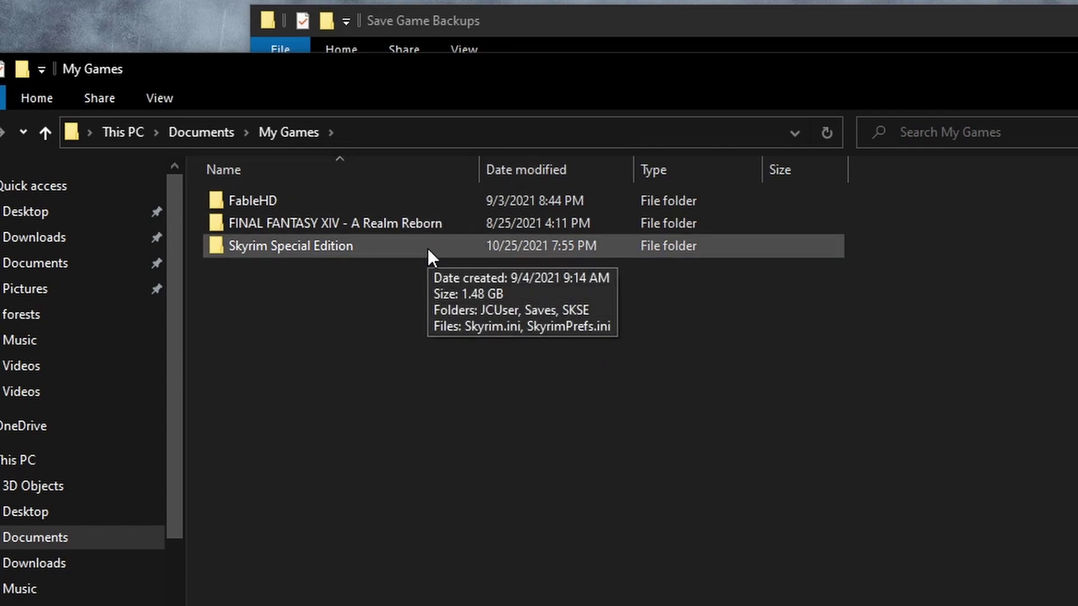
Copy the Saves folder from the Skyrim Special Edition folder.
click(398, 243)
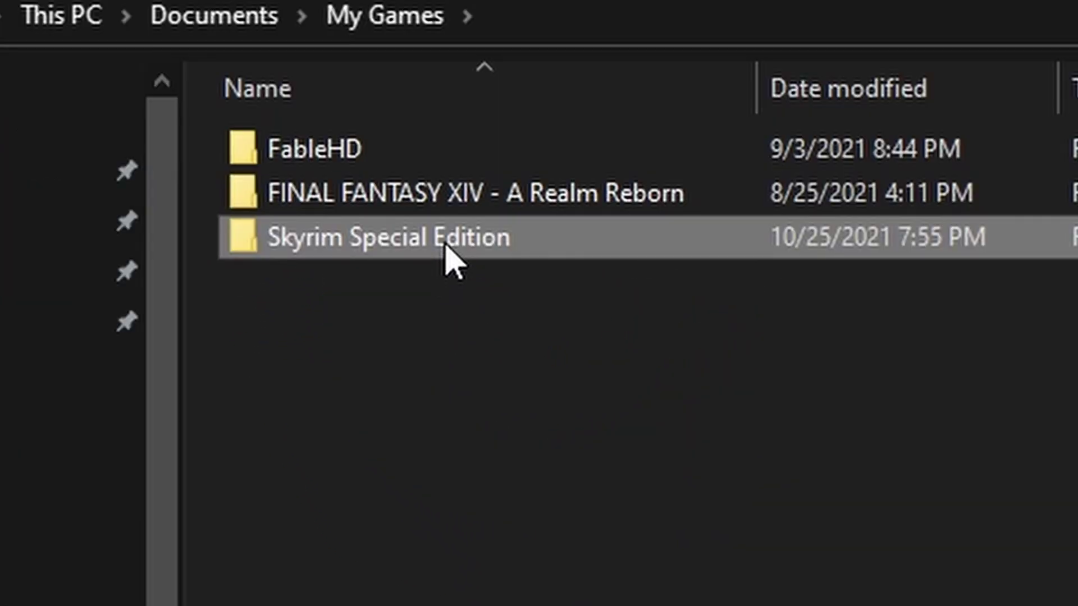
double_click(448, 247)
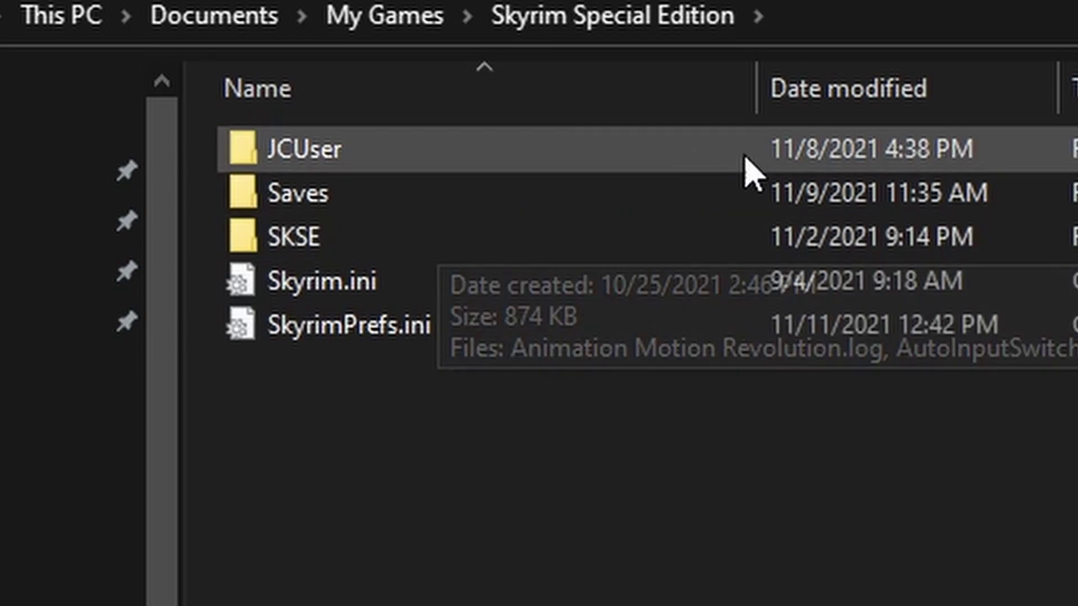
click(436, 210)
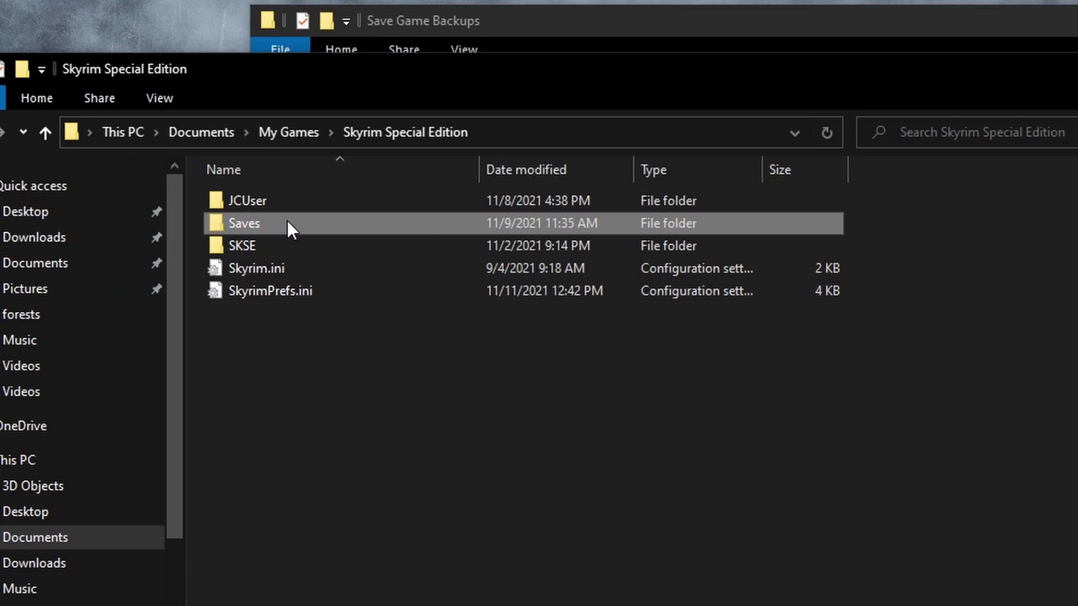
right_click(380, 196)
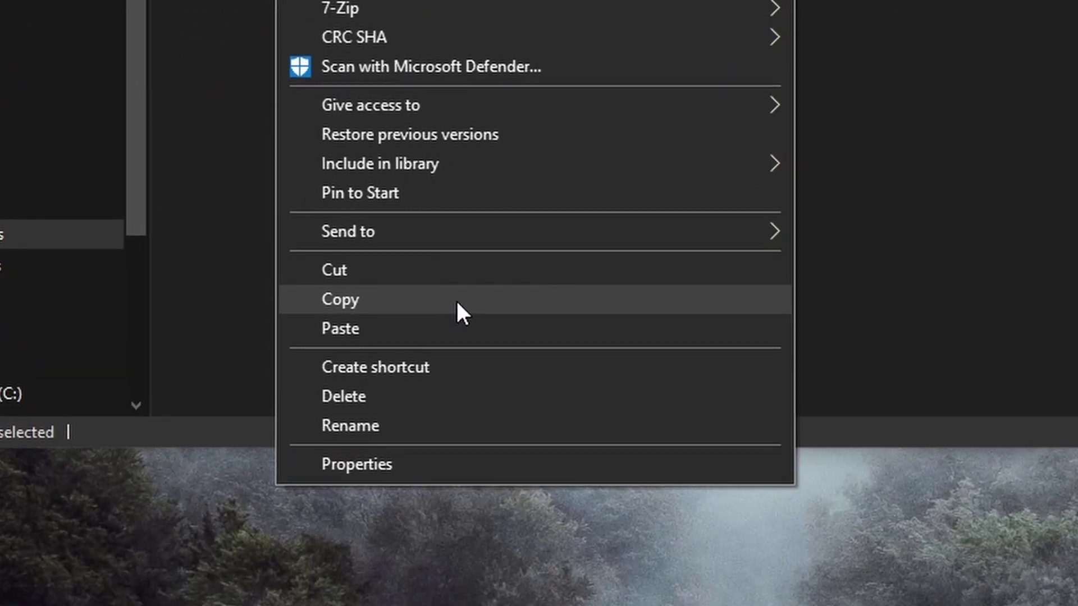
click(447, 422)
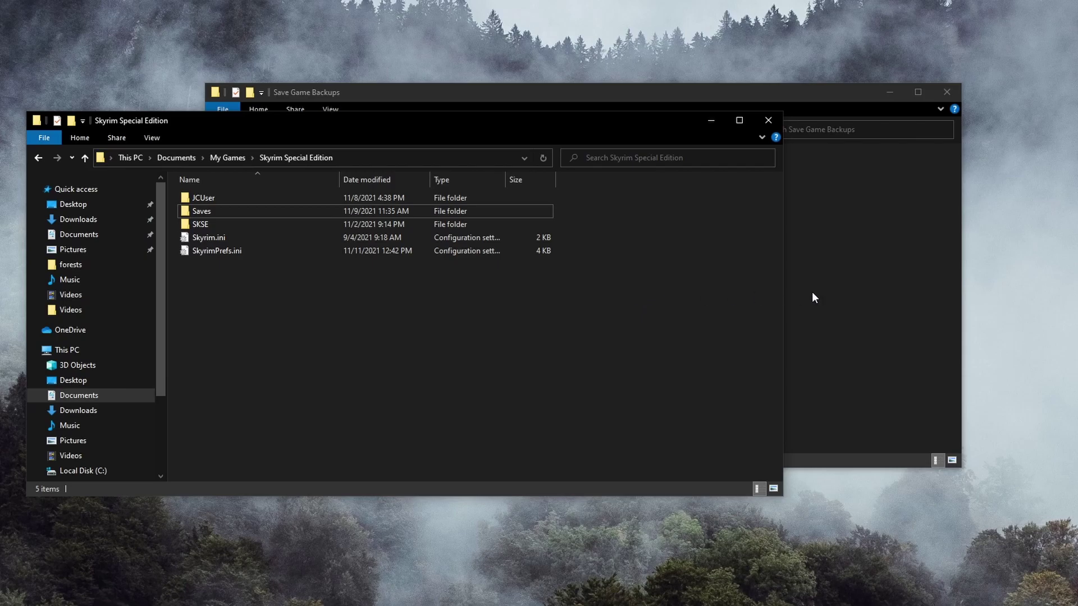
Paste the Skyrim saves into Save Game Backups and rename the folder 'Skyrim Saves'.
click(868, 289)
right_click(628, 319)
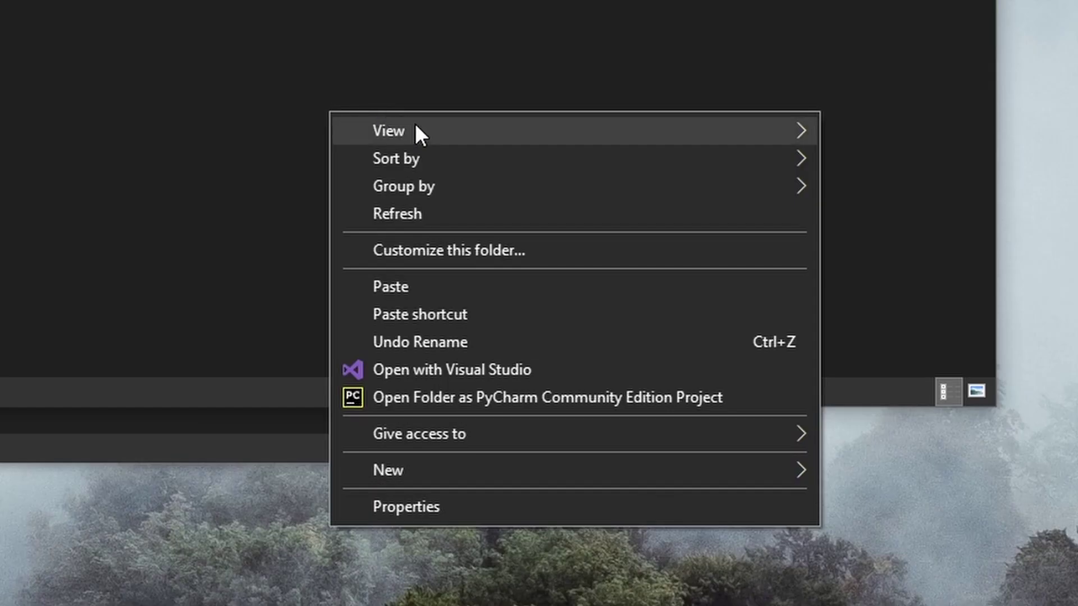
click(484, 288)
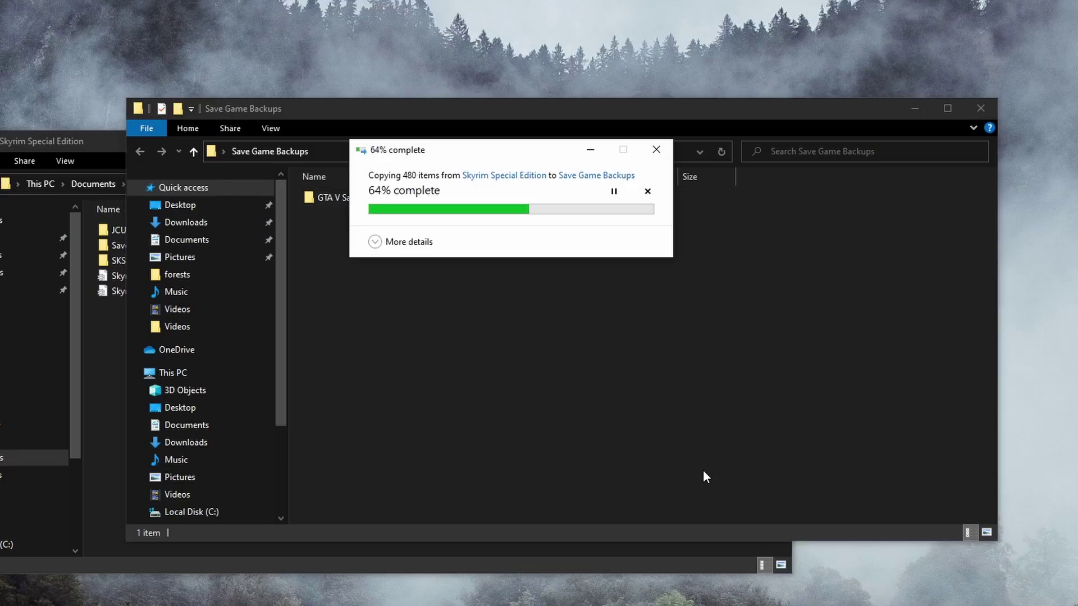
key(F2)
text(Sky)
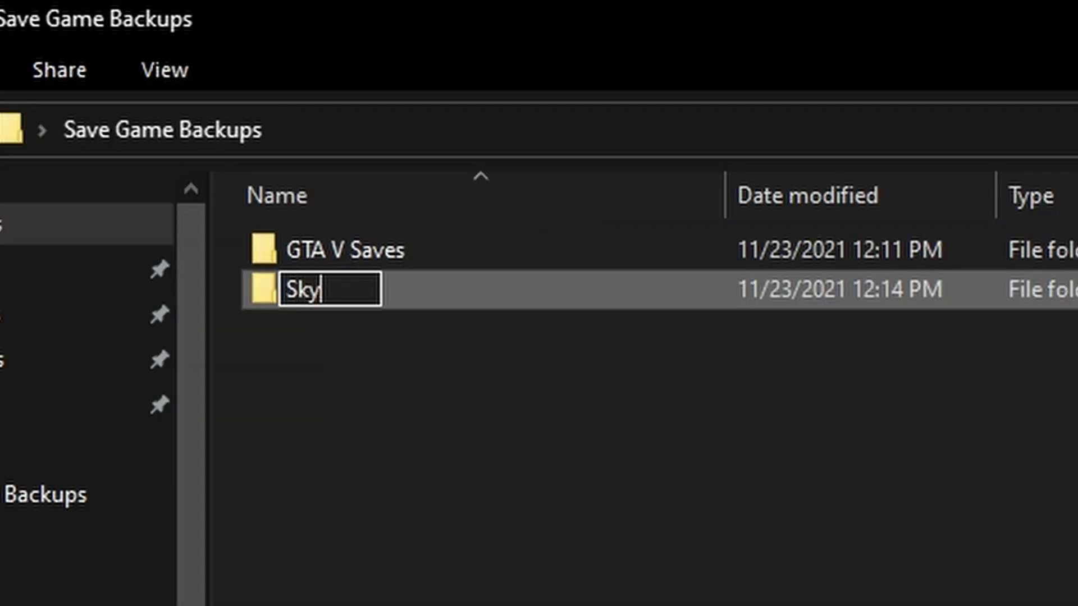
text(rim Saves)
key(Return)
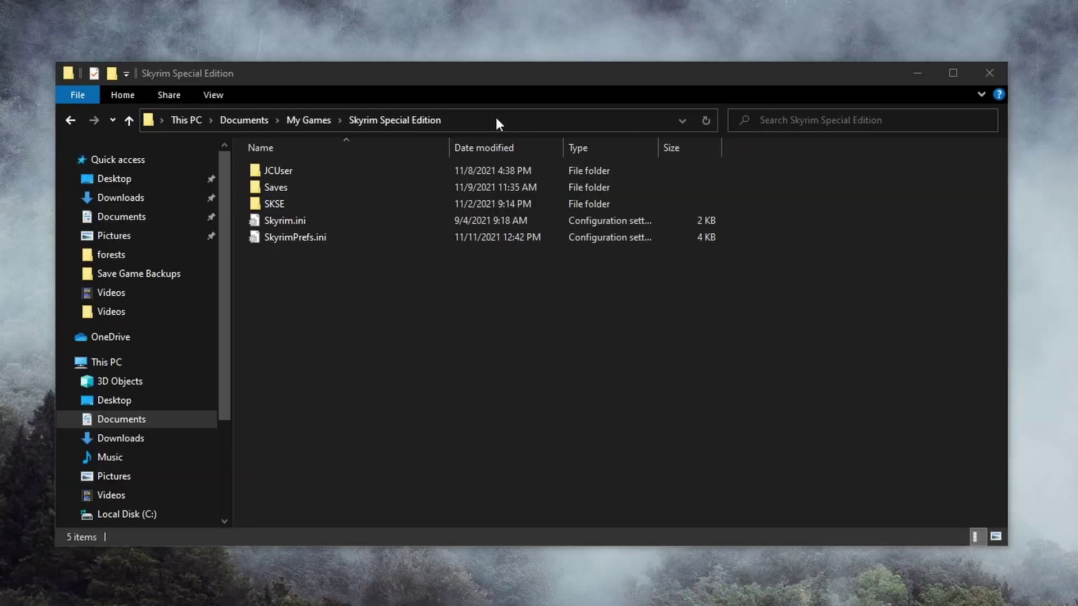
Navigate through This PC to Local Disk (C:) > Users and the user's profile folder.
click(501, 370)
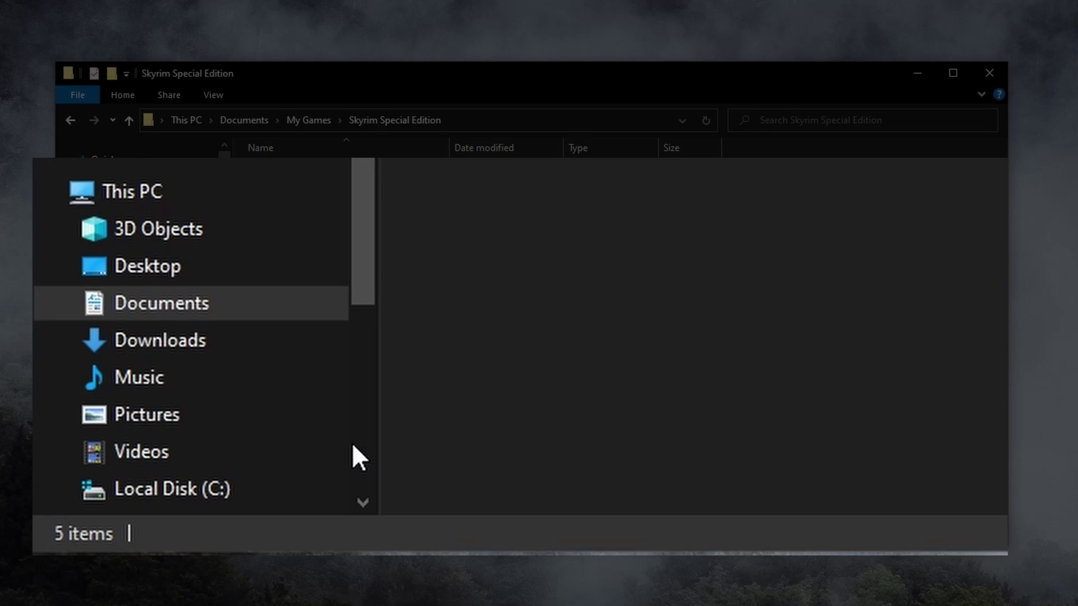
click(213, 488)
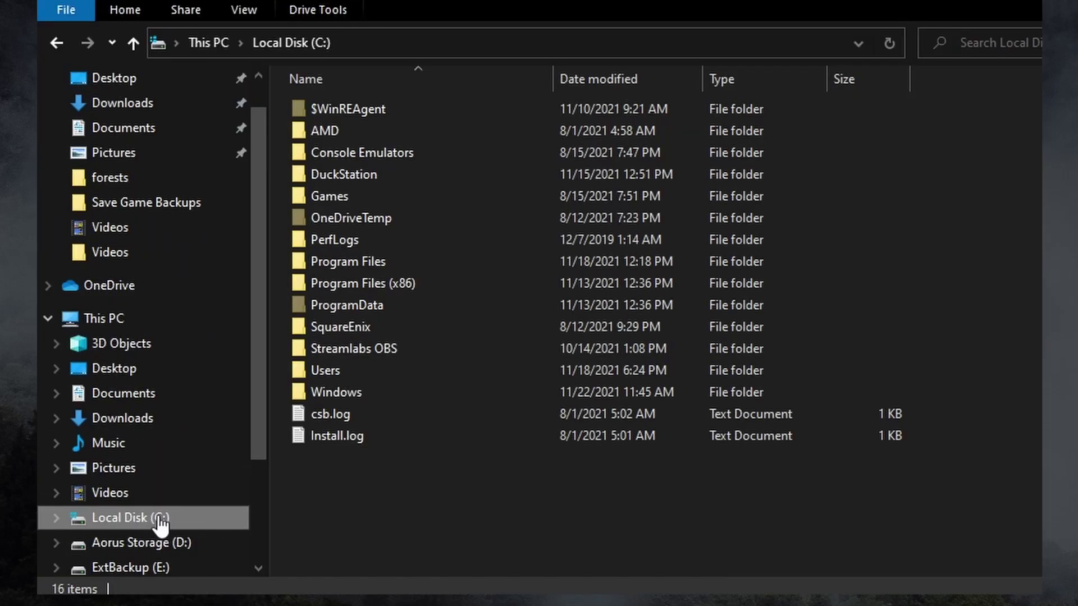
click(114, 320)
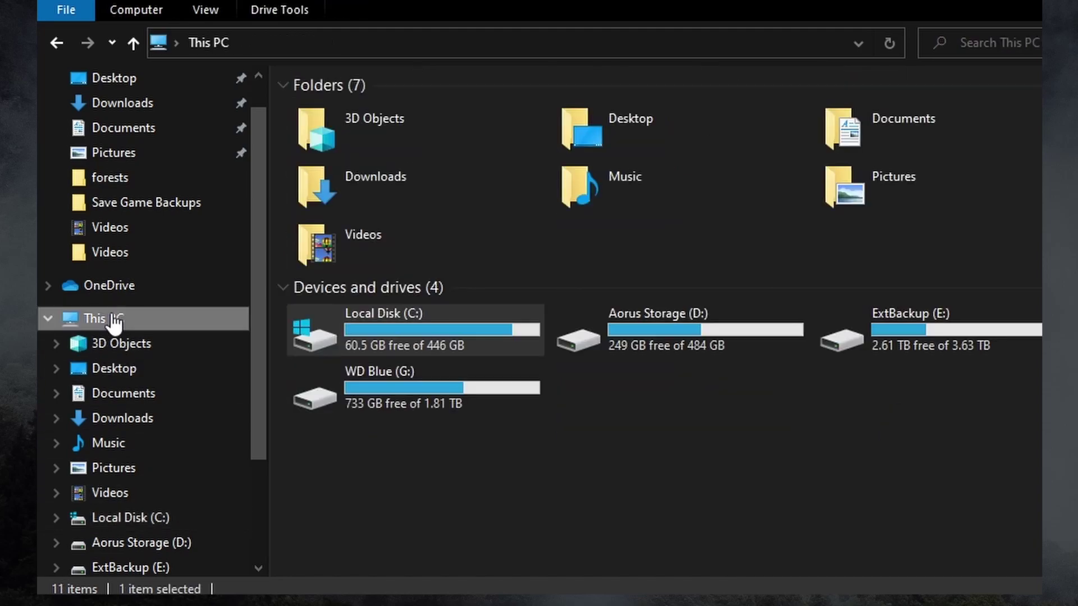
double_click(429, 321)
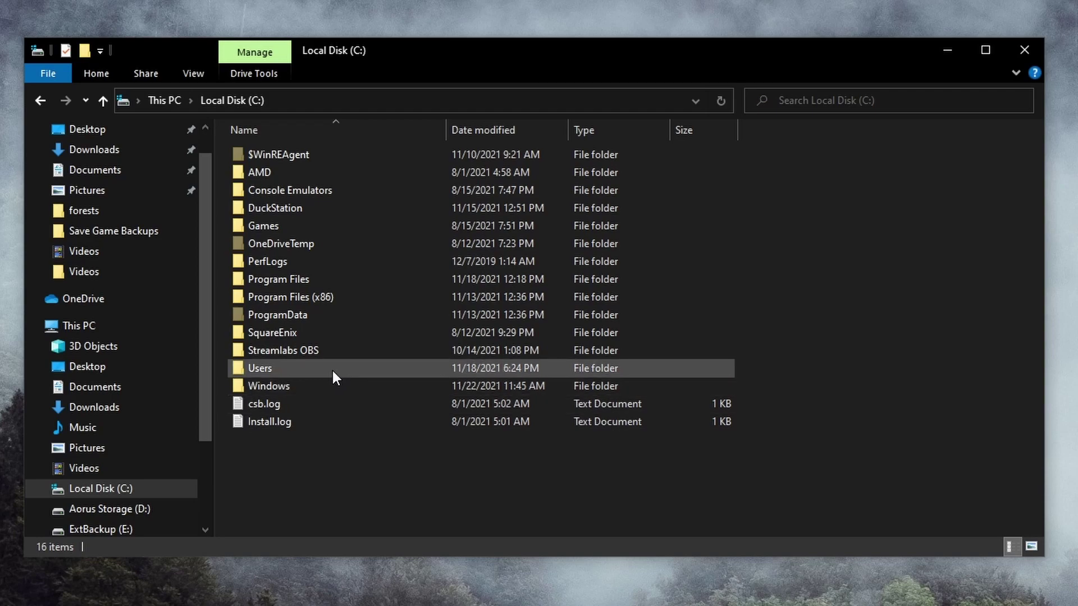
double_click(331, 367)
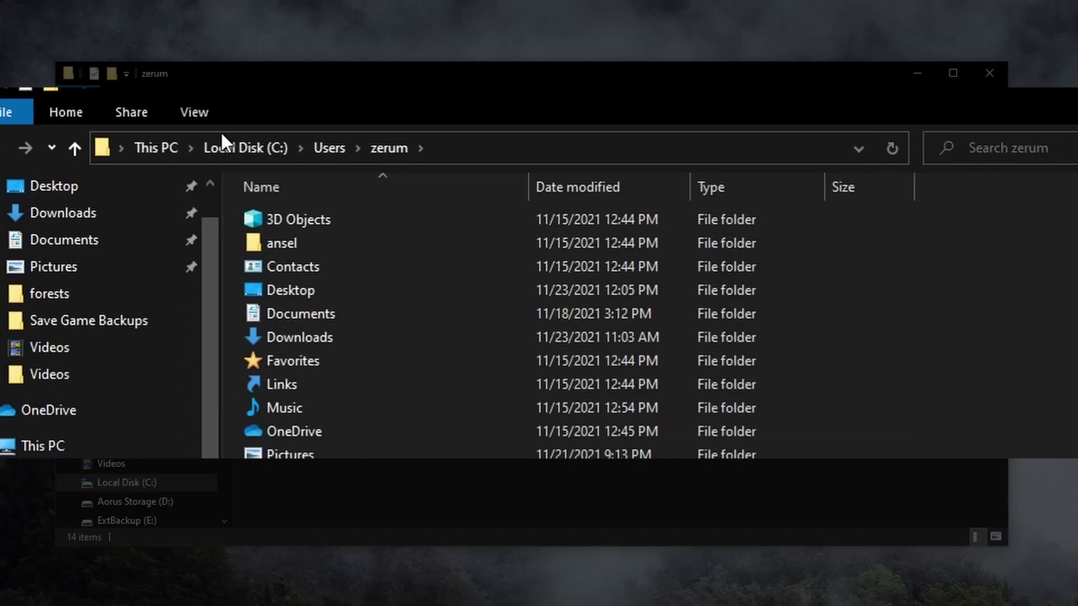
Turn on Hidden items in the View options so AppData becomes visible.
click(208, 110)
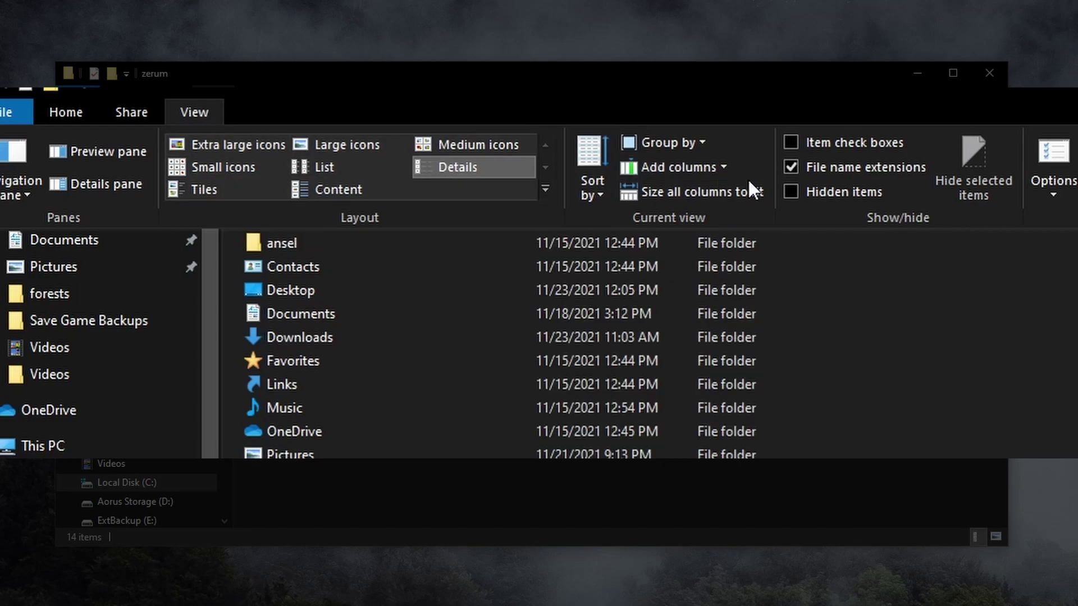
click(791, 191)
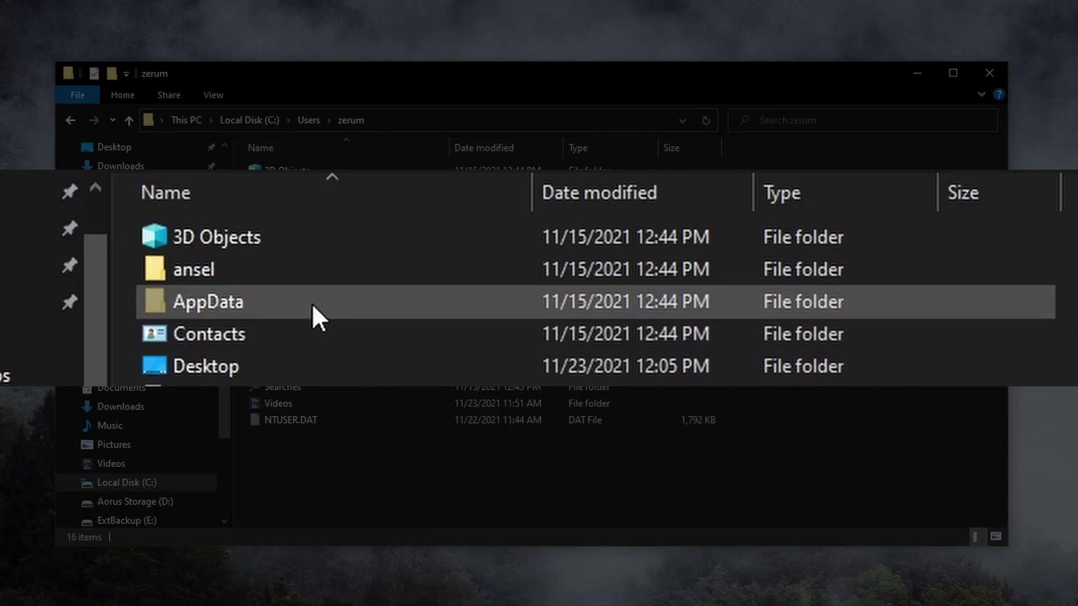
Open AppData and look through its Local folder before going back up.
mouse_move(323, 206)
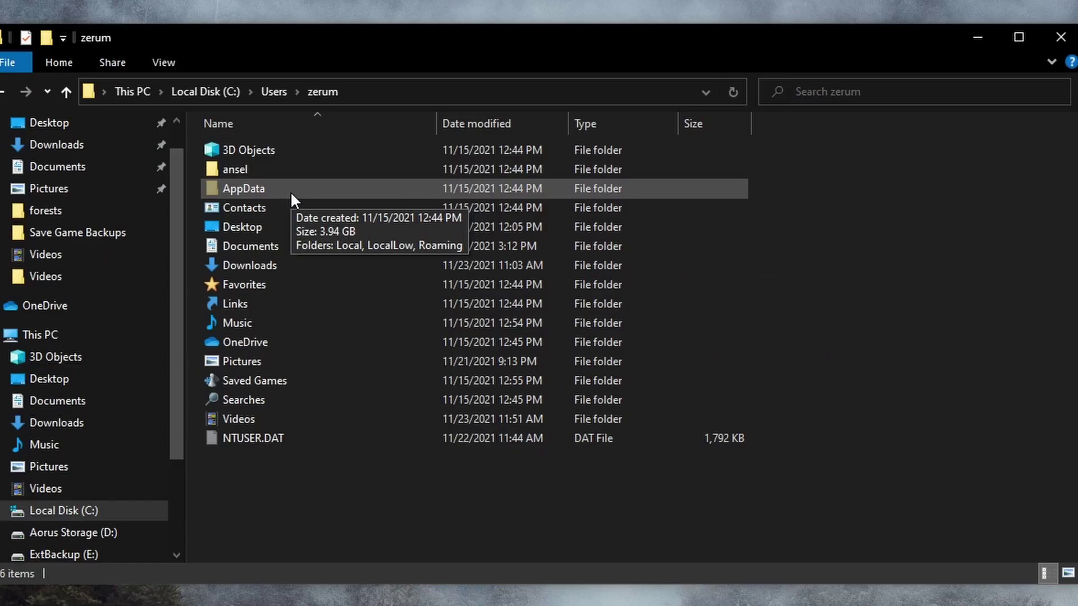
double_click(291, 191)
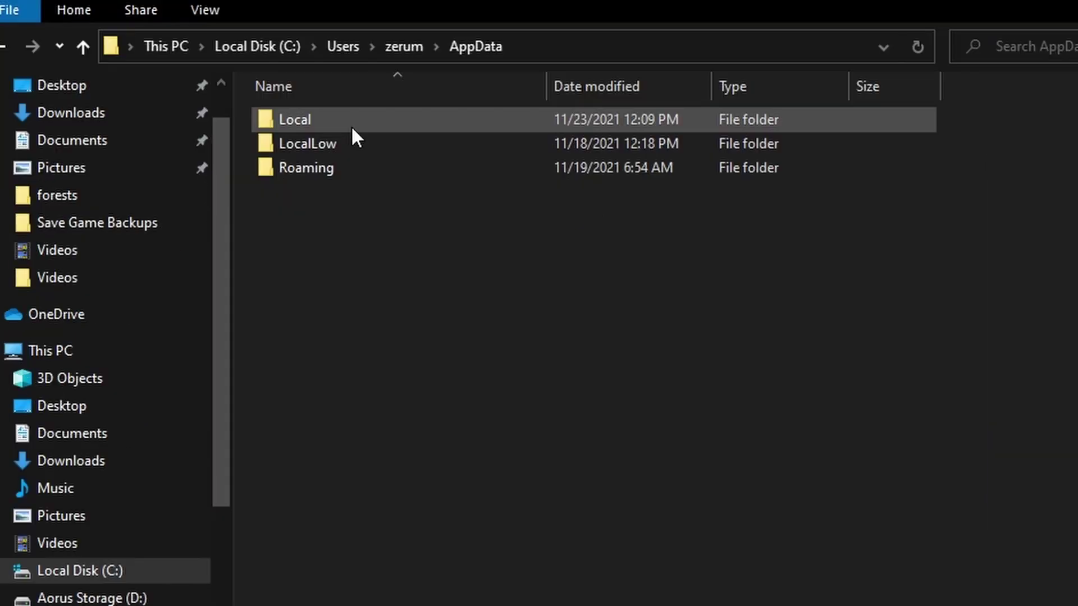
double_click(312, 187)
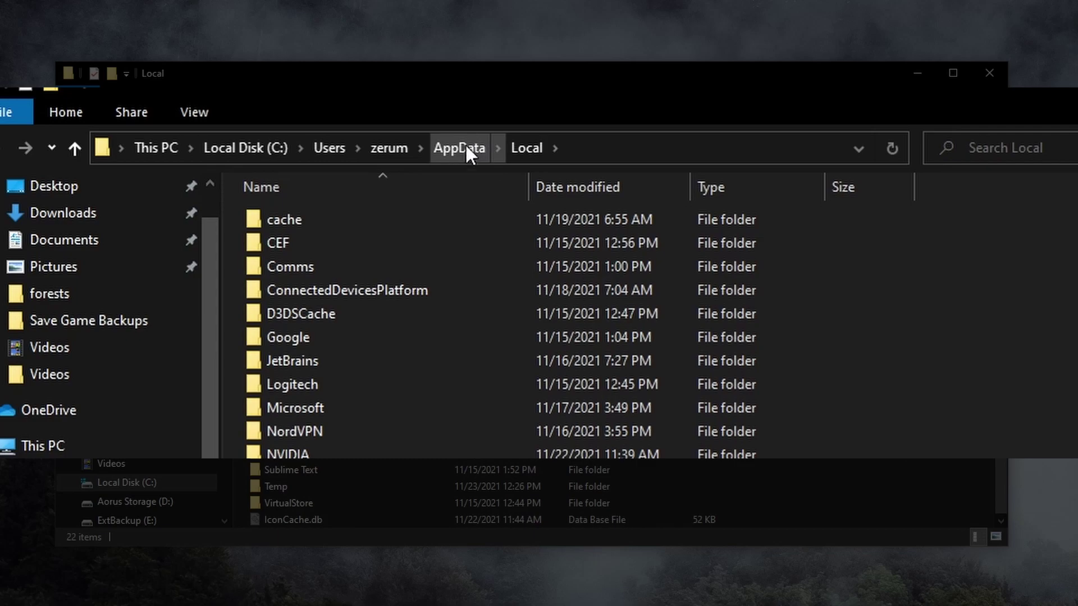
click(395, 125)
Look through the LocalLow folder, then return to AppData.
click(694, 427)
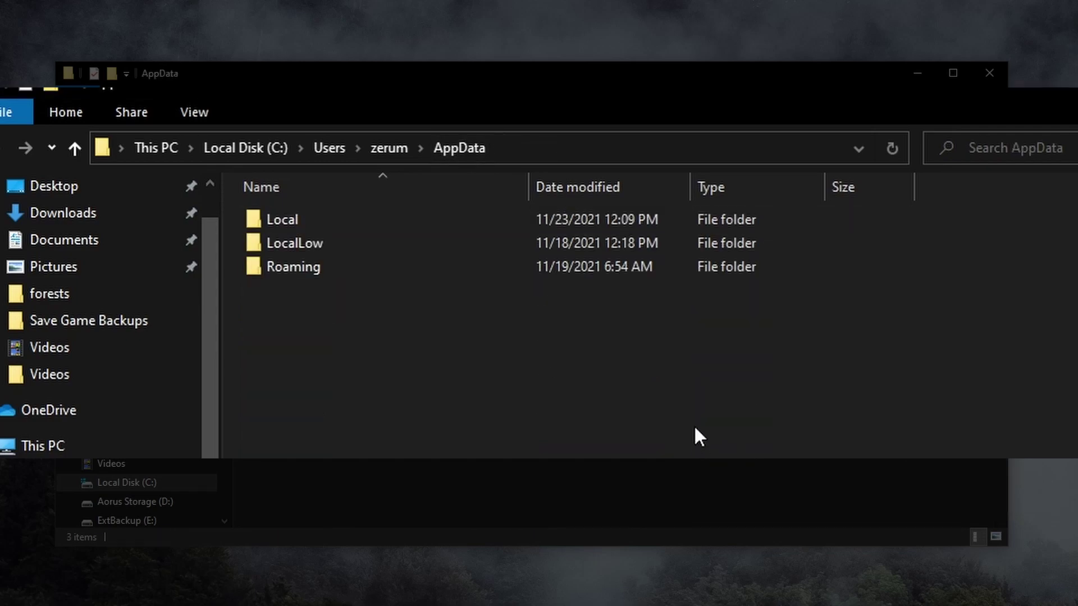
double_click(360, 242)
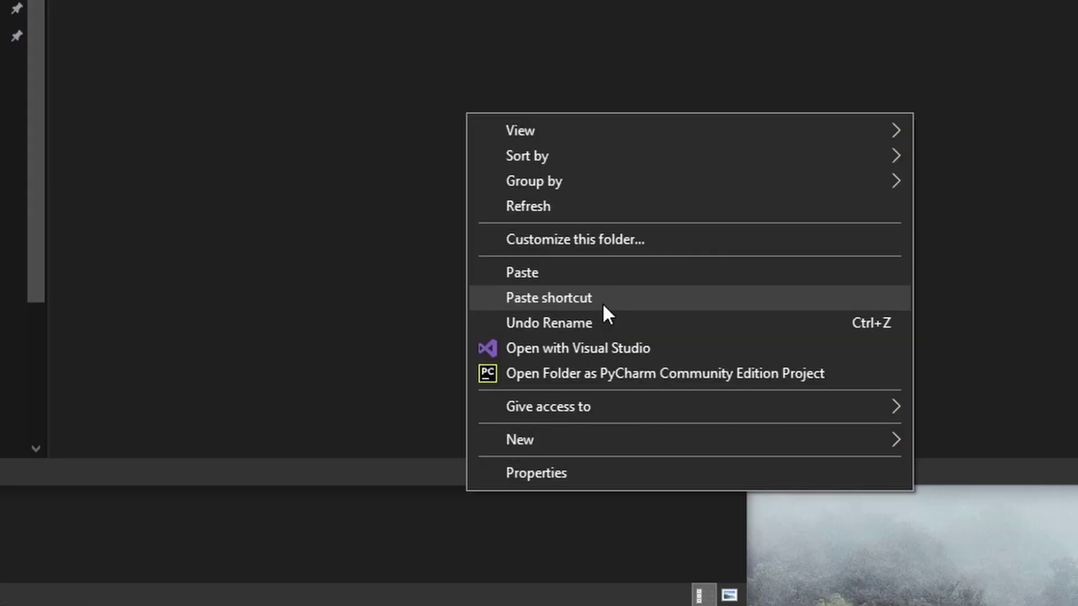
click(604, 277)
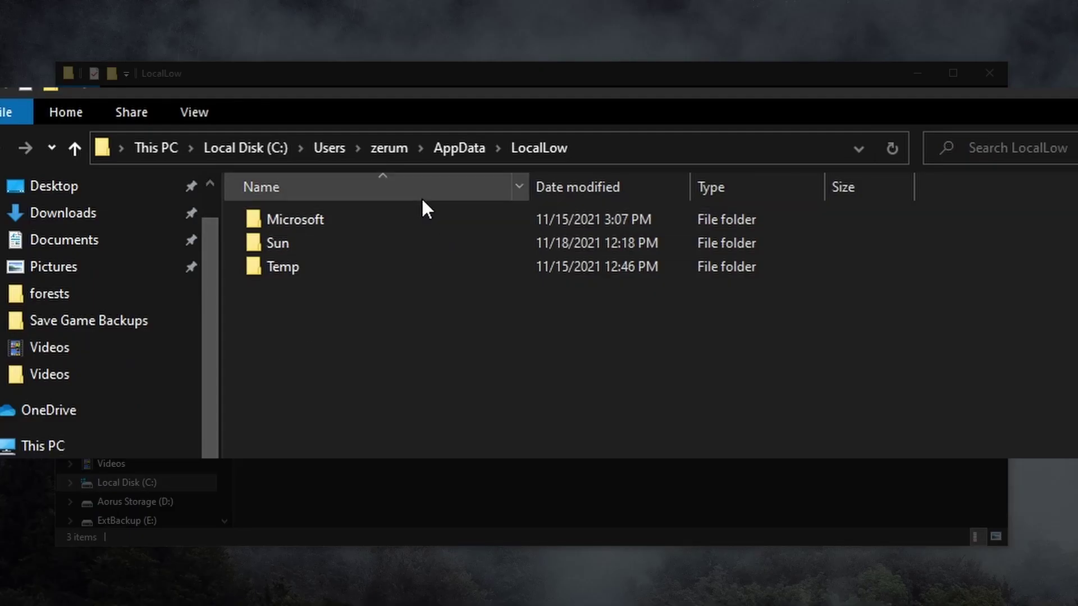
click(459, 147)
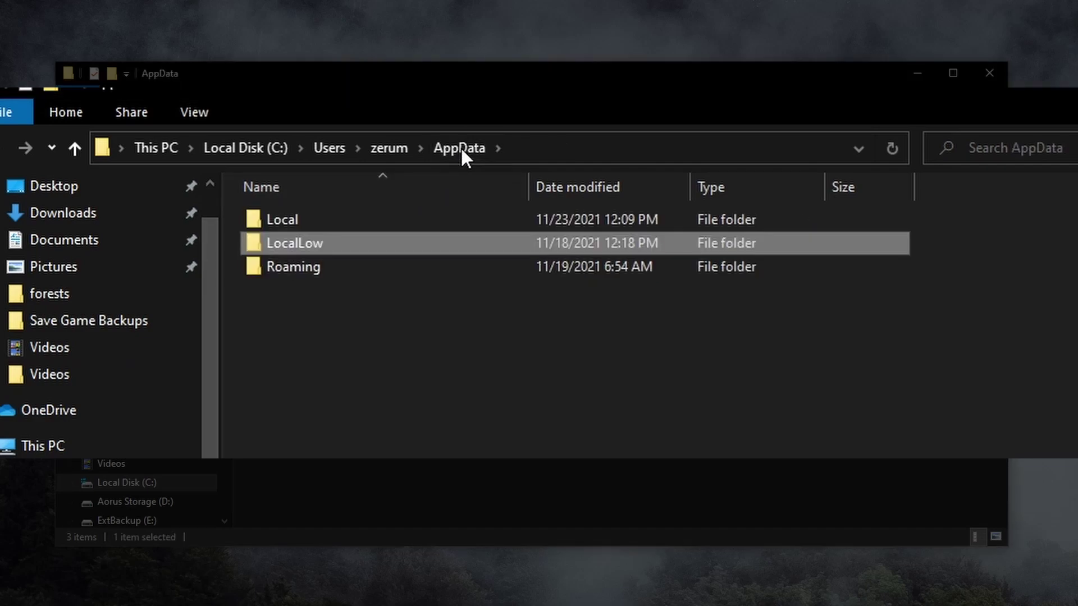
Go to Roaming > .minecraft and copy its saves folder.
double_click(438, 276)
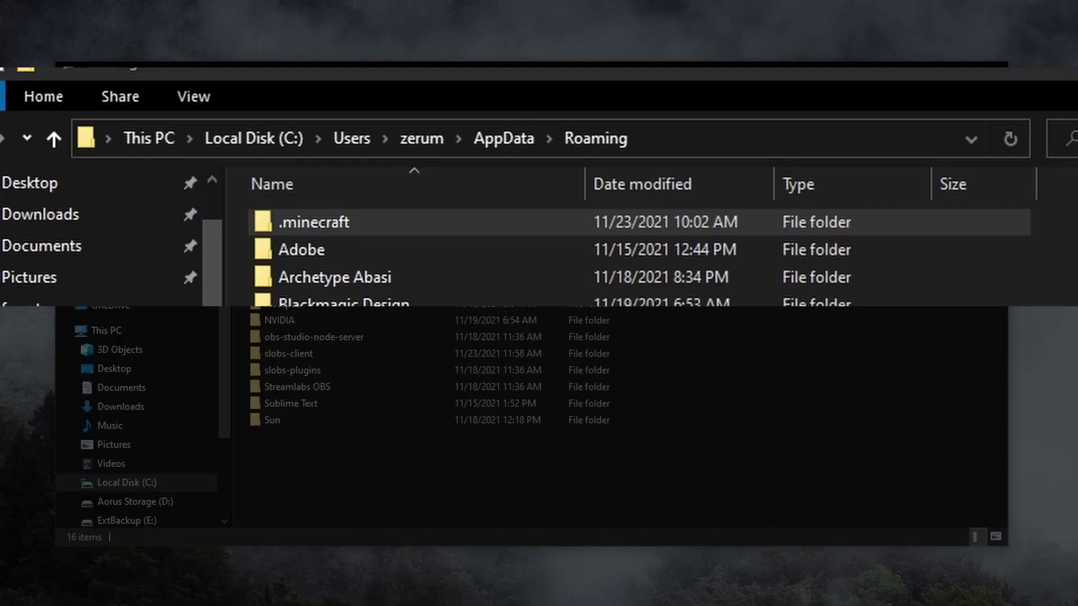
click(427, 234)
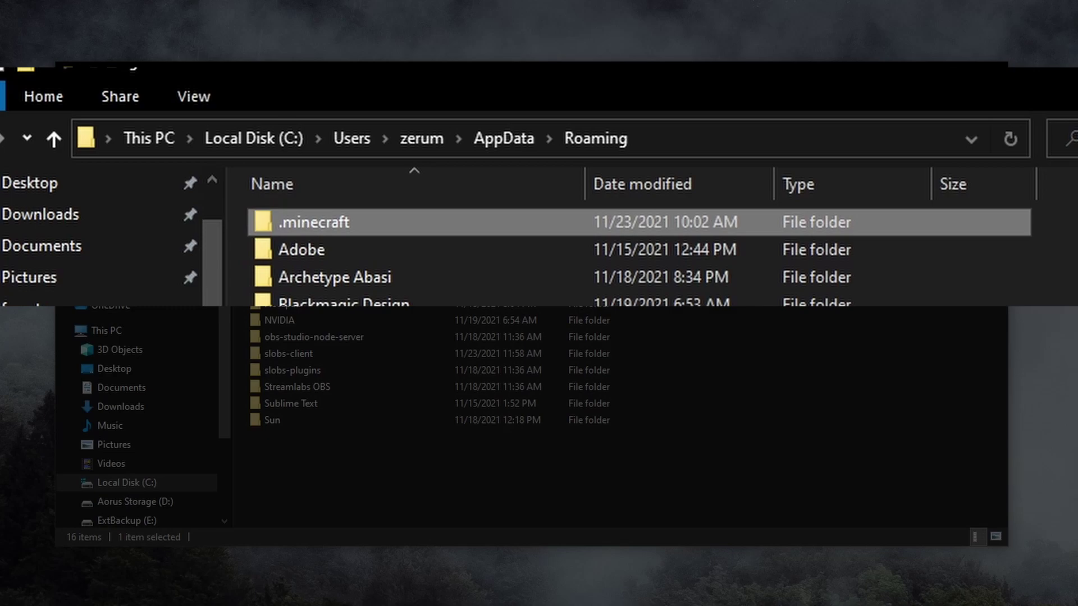
double_click(601, 228)
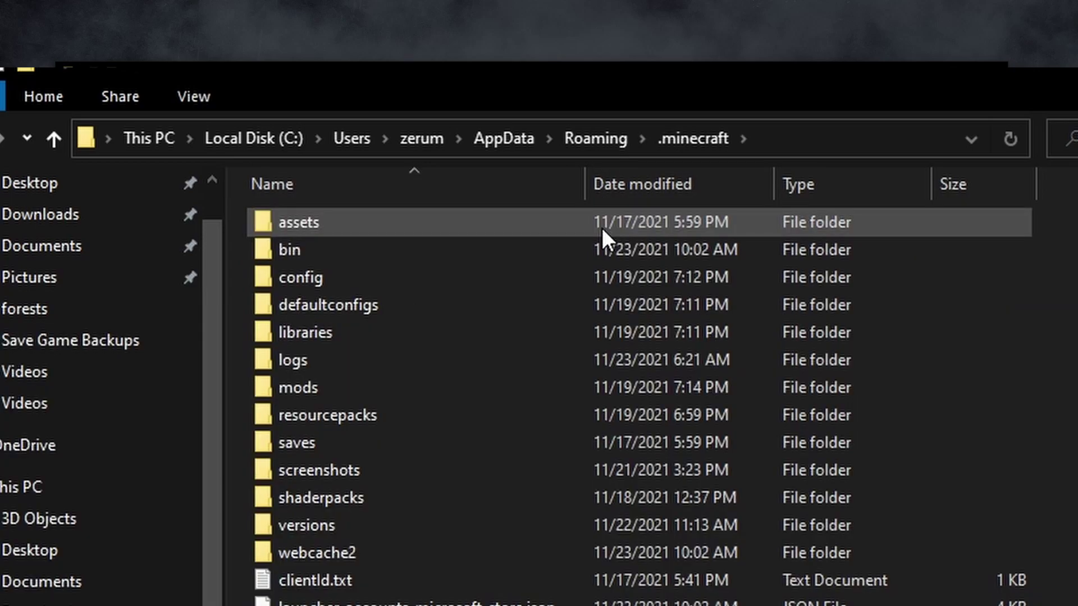
click(380, 440)
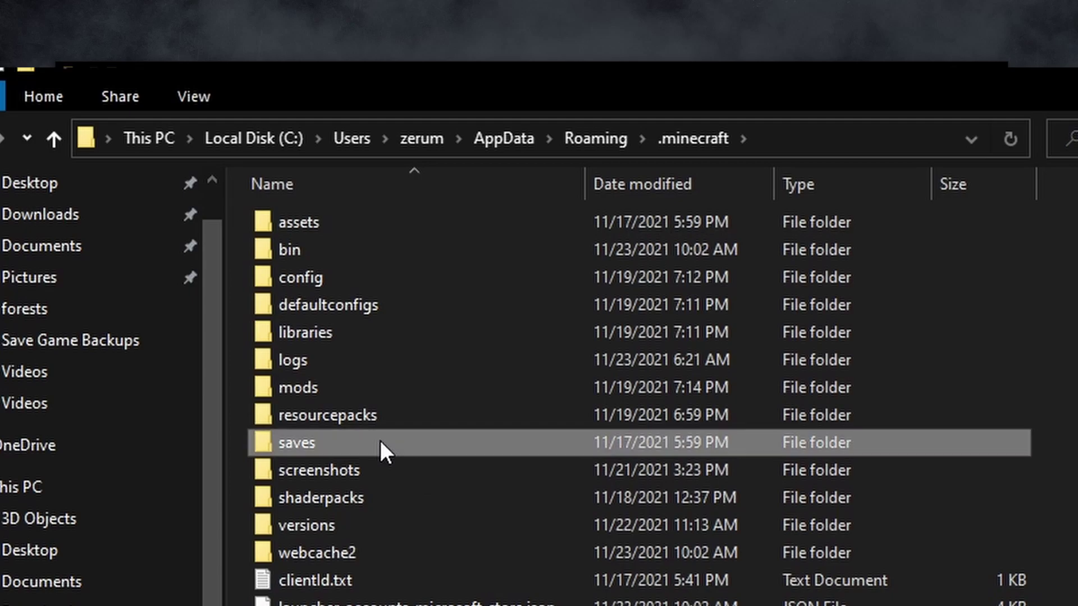
right_click(379, 440)
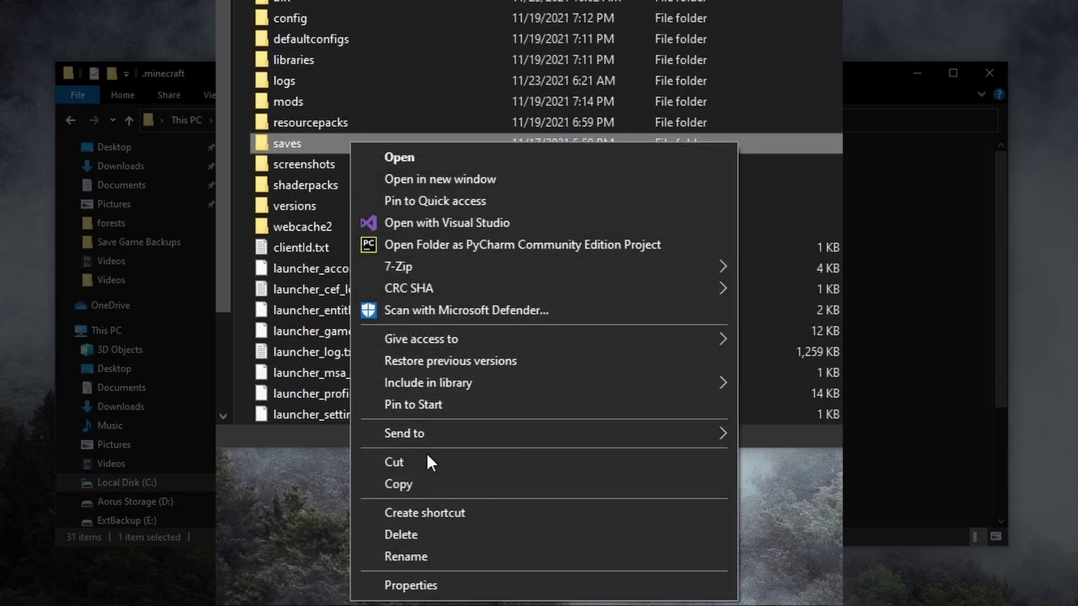
click(449, 485)
Paste the Minecraft saves folder into Save Game Backups and rename it 'Minecraft Worlds'.
mouse_move(525, 502)
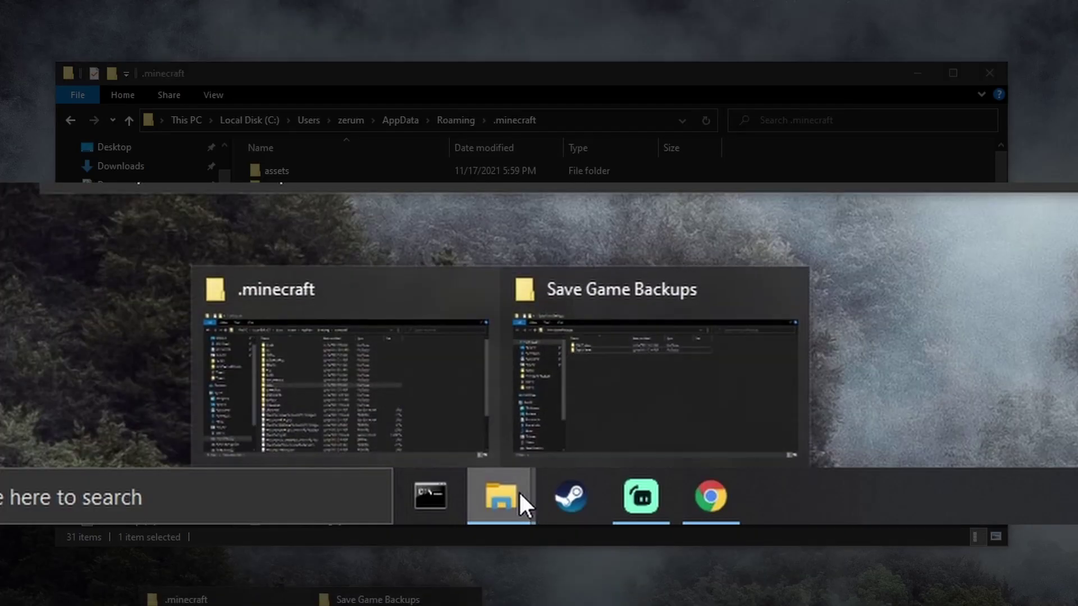
click(623, 373)
right_click(515, 272)
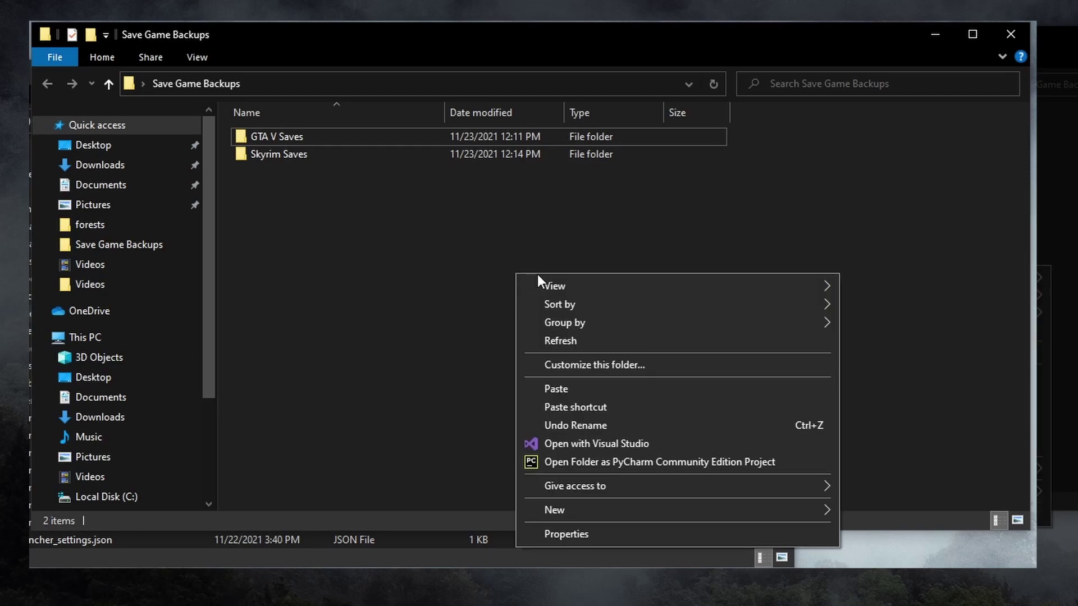
click(586, 388)
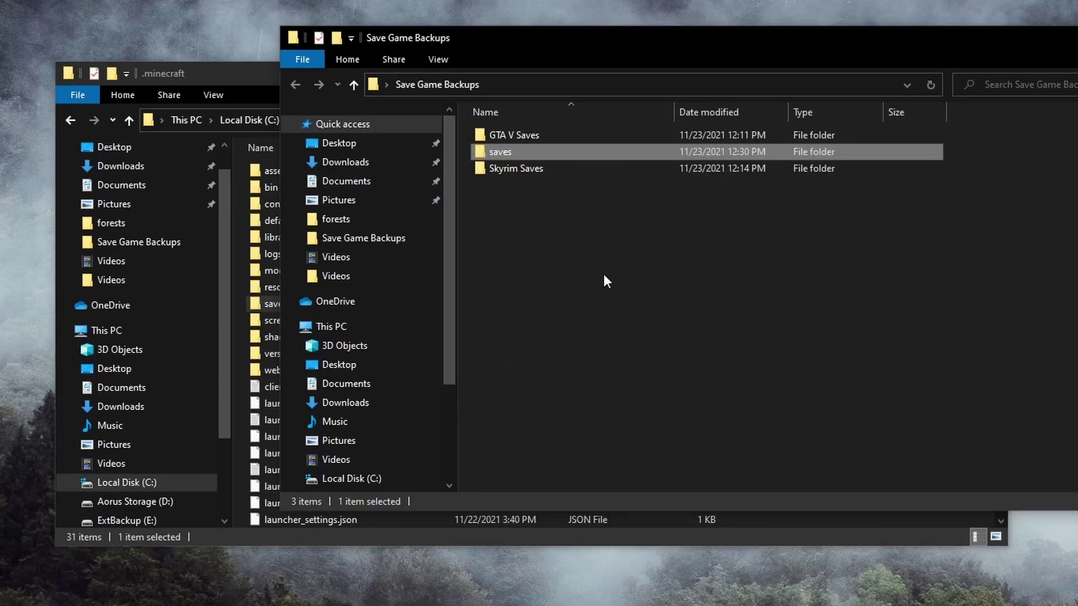
right_click(512, 153)
click(615, 497)
text(Minecraft Worl)
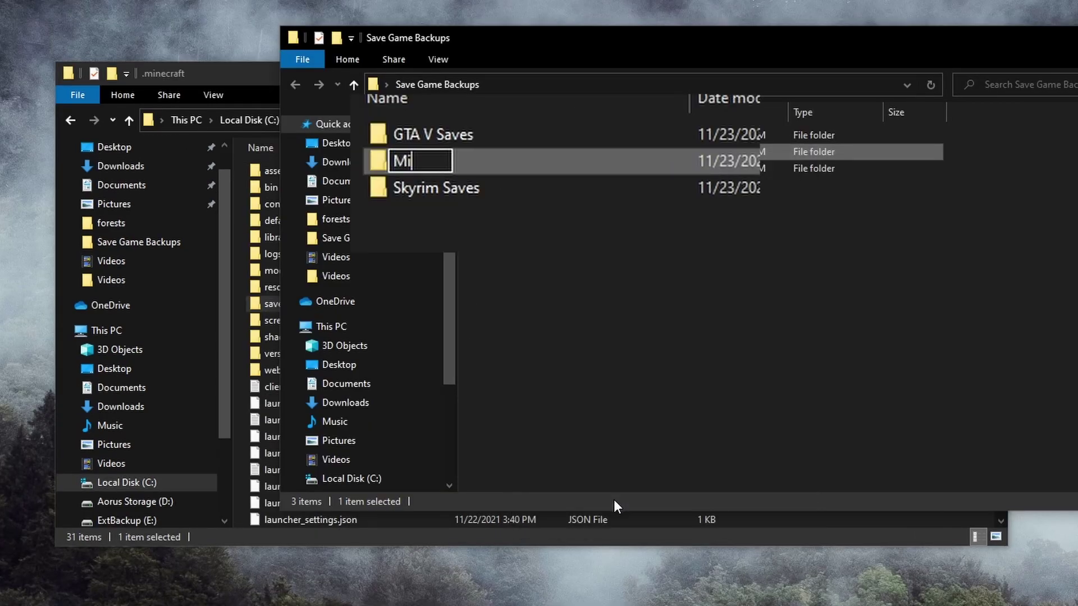
text(ds)
key(Return)
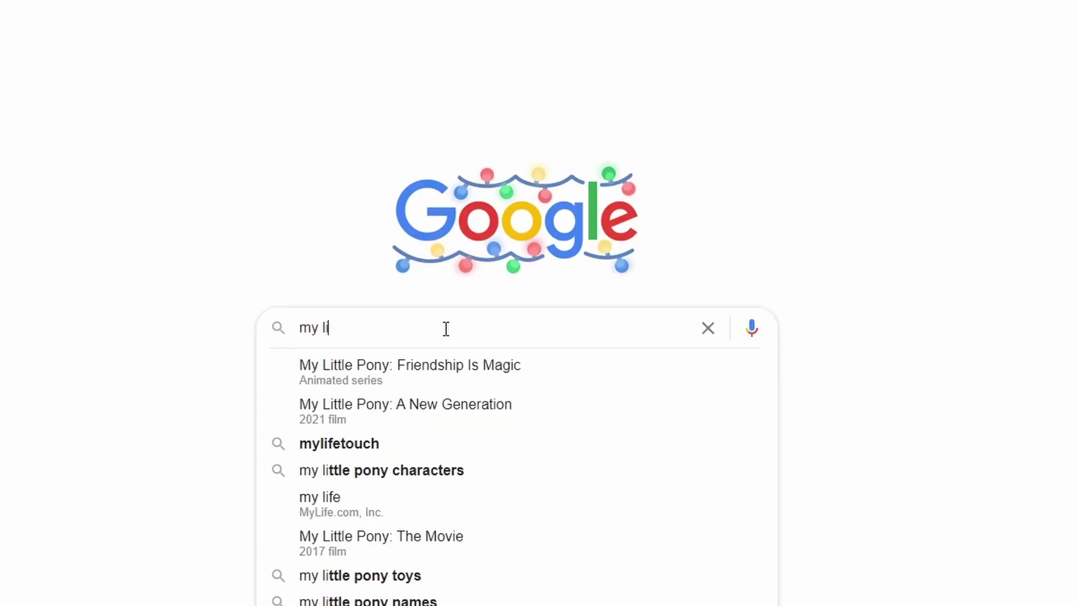
text(ttle po)
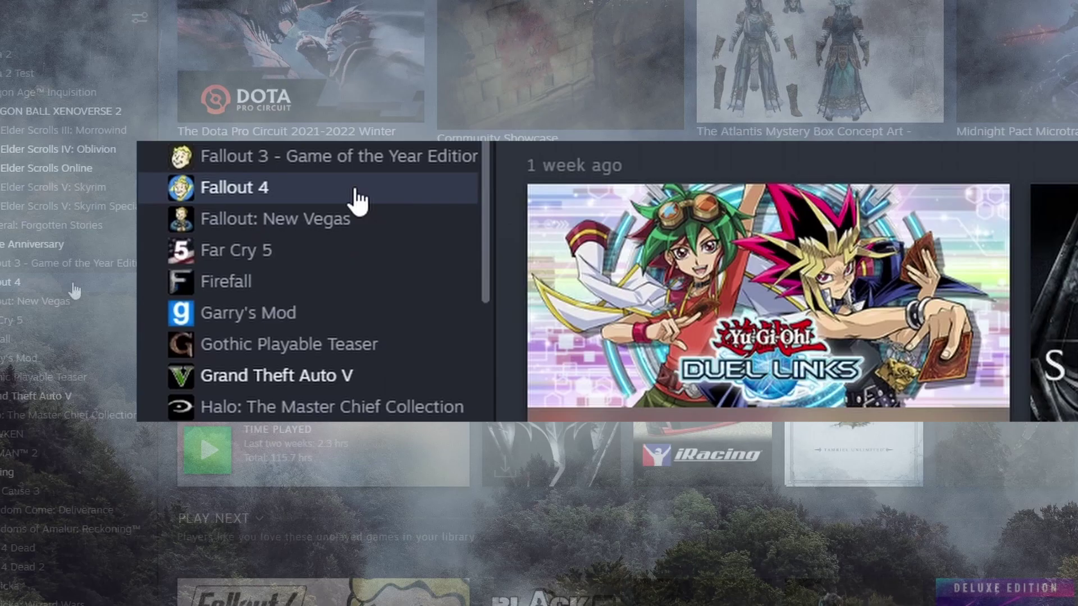
Browse Fallout 4's local files from the Steam library, then show the This PC drive list.
right_click(114, 235)
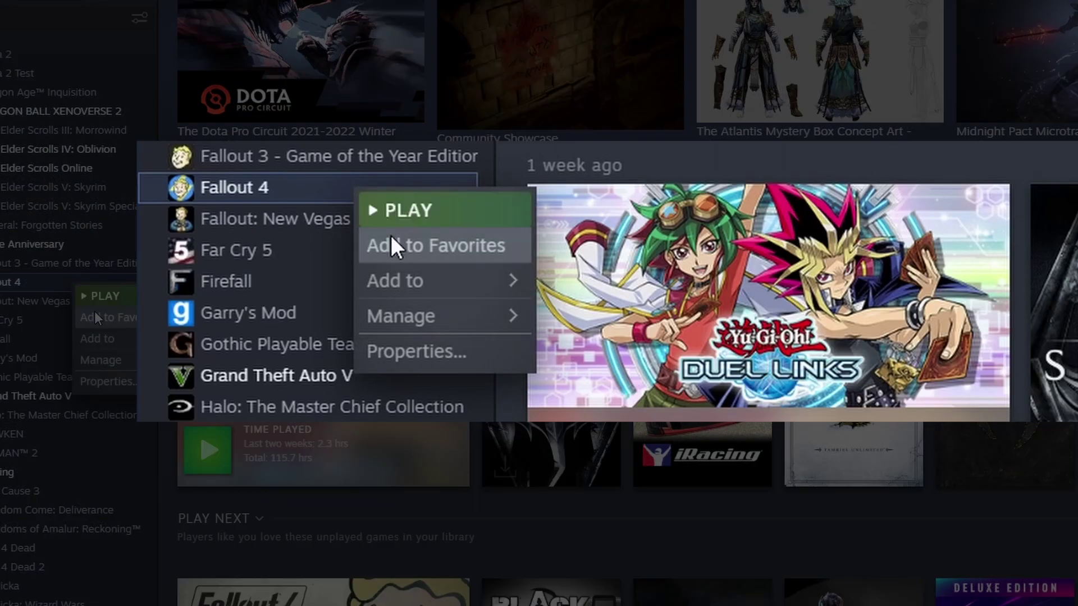
mouse_move(101, 359)
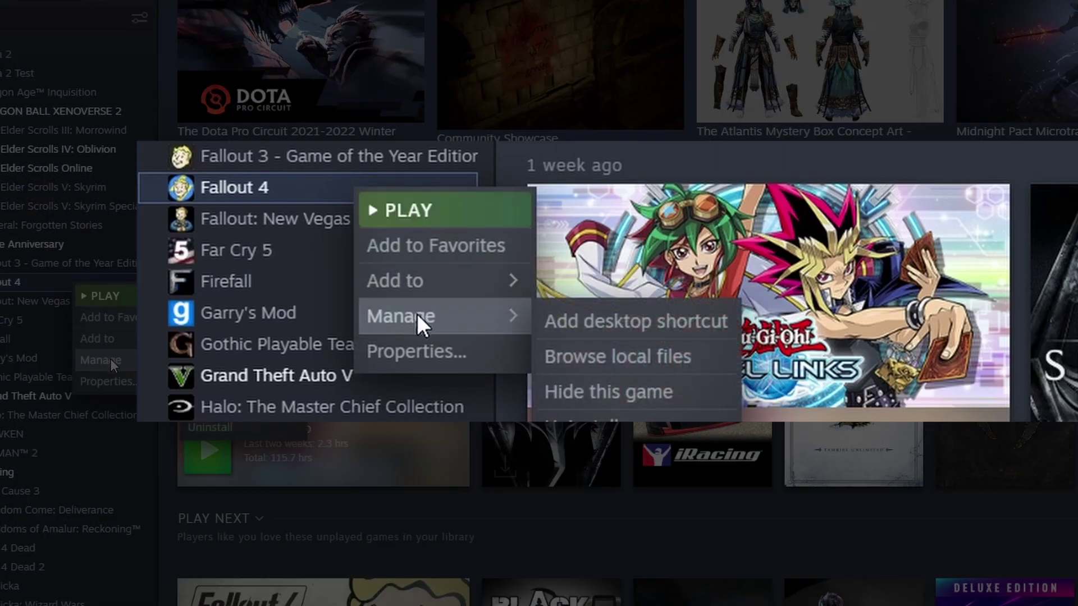
click(620, 350)
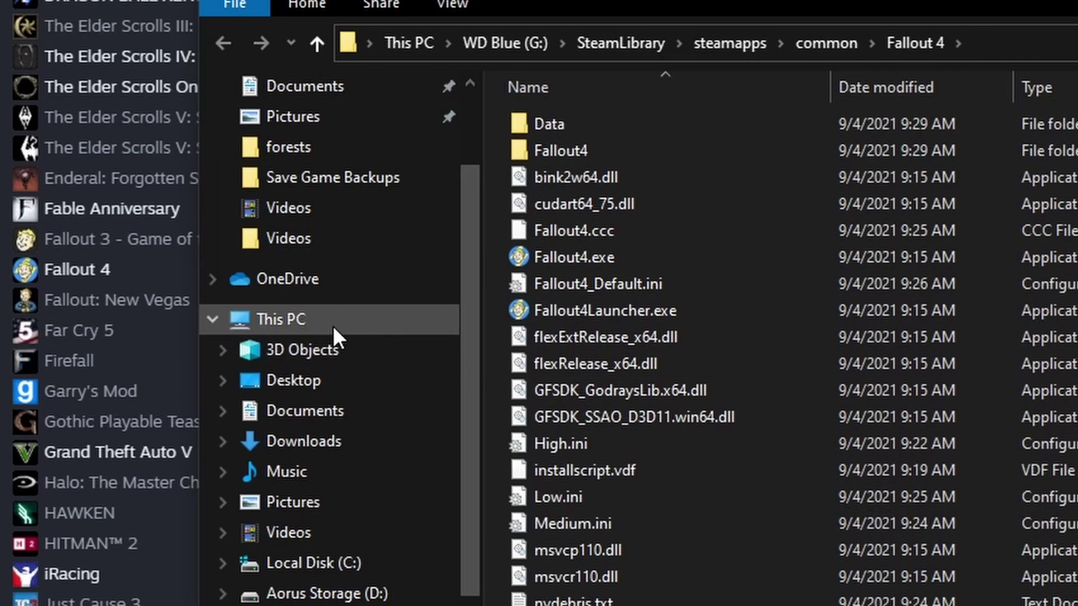
click(310, 322)
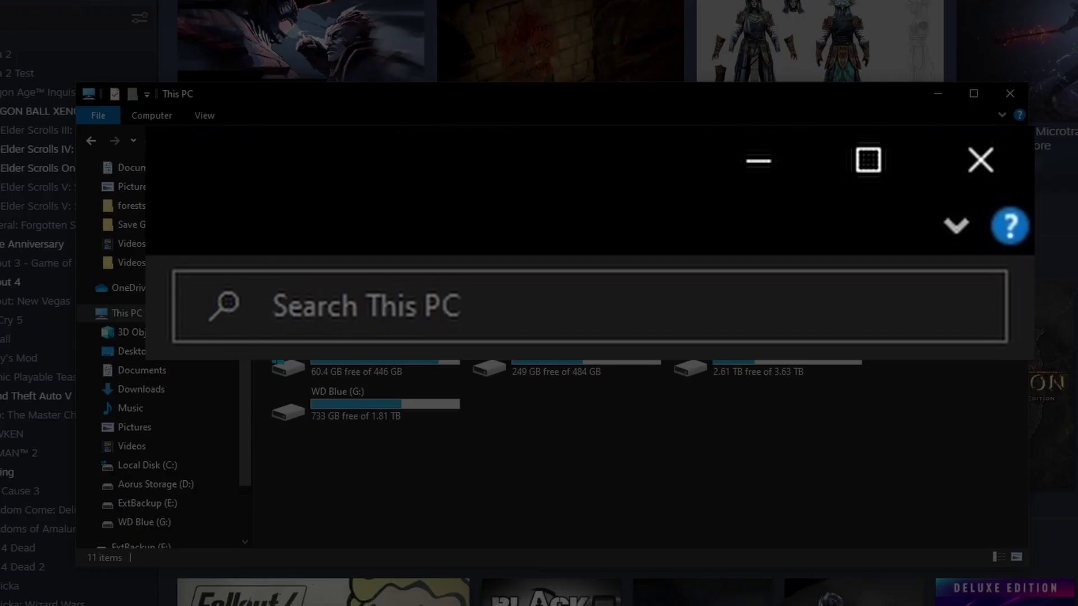
Search all of This PC for 'your game'.
click(487, 306)
text(your game)
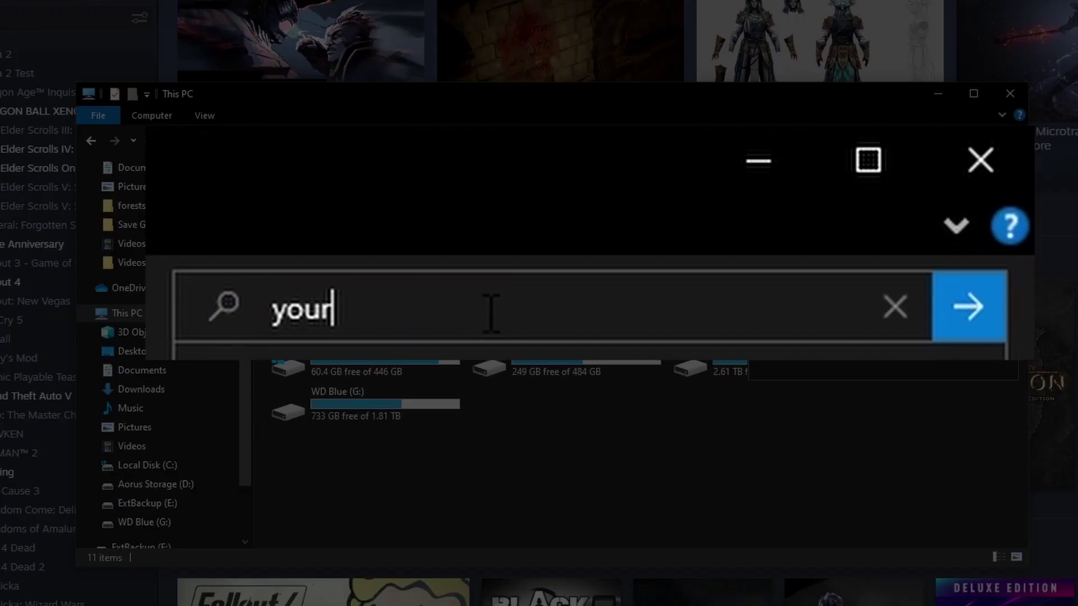
key(Return)
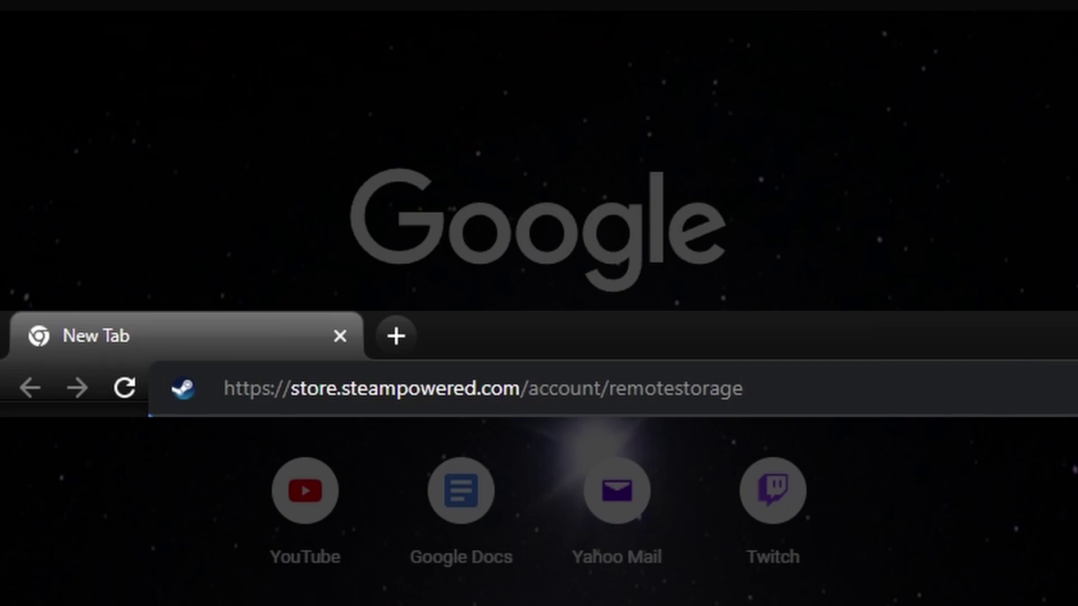
Load store.steampowered.com/account/remotestorage, which lands on the Steam sign-in page.
key(Return)
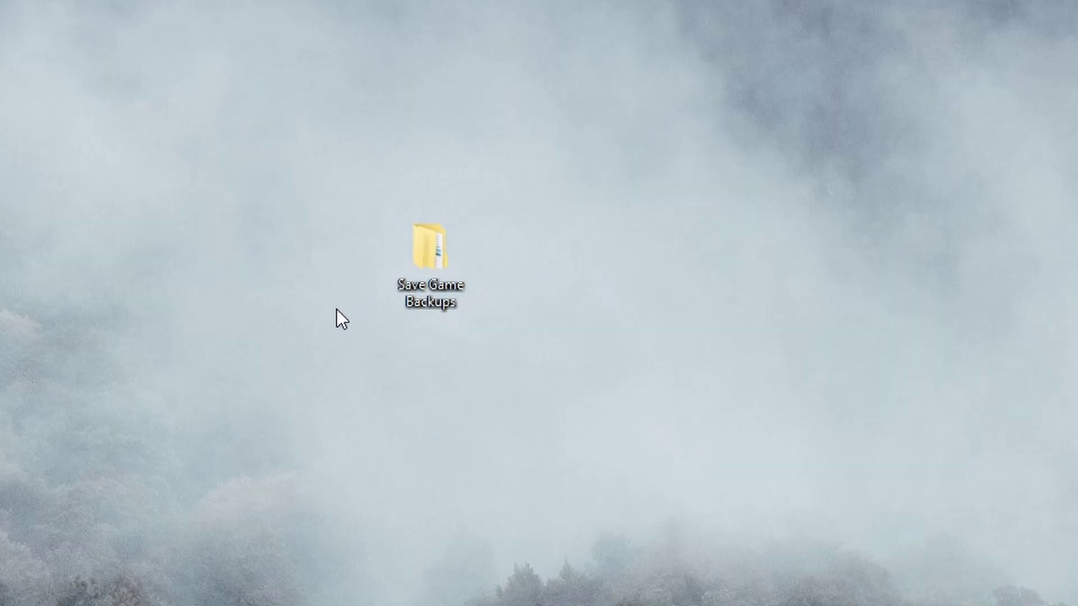
Send the desktop Save Game Backups folder to a compressed (zipped) folder.
right_click(438, 270)
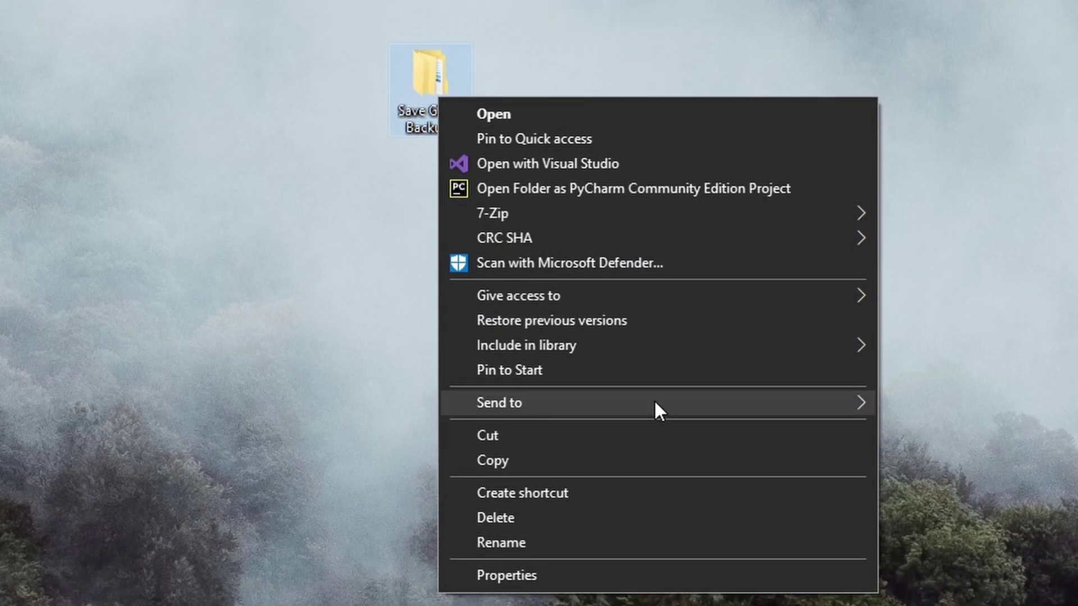
mouse_move(655, 401)
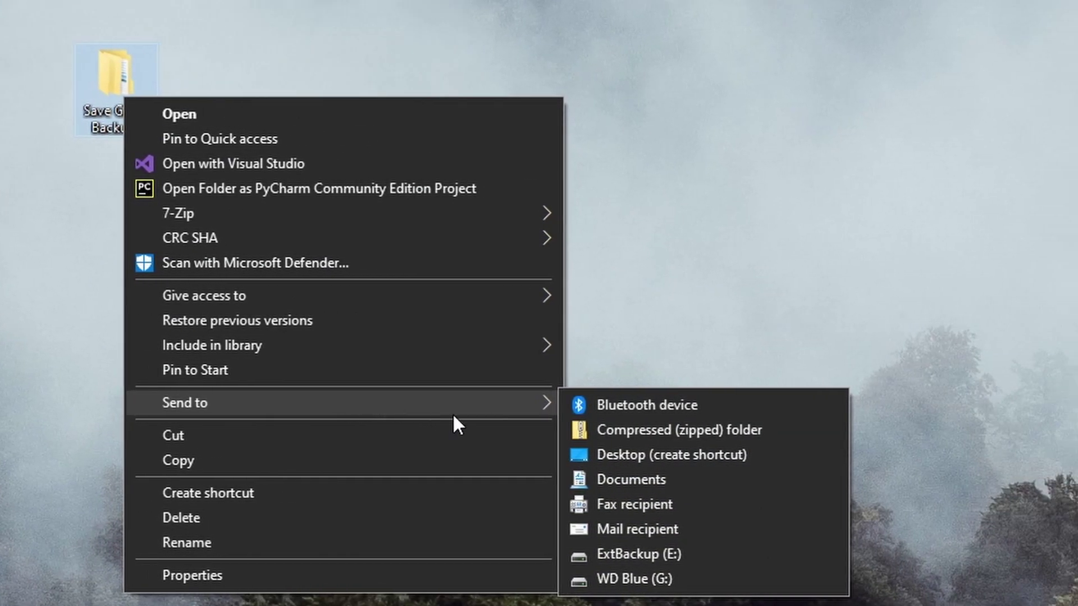
click(637, 438)
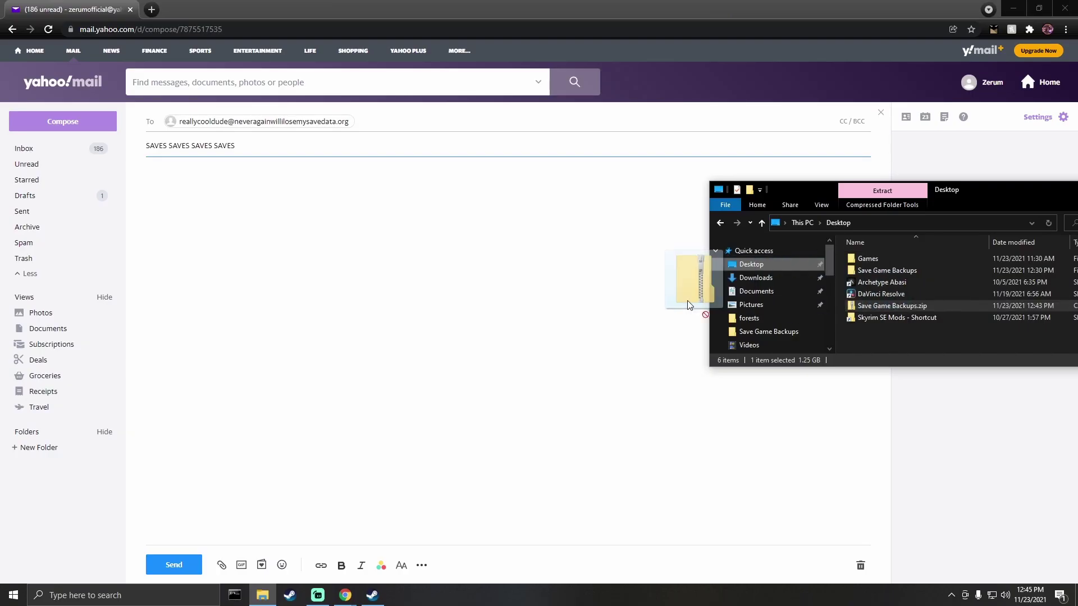
Drop Save Game Backups.zip into the Yahoo Mail compose window, triggering the 25MB limit warning.
drag(698, 298, 549, 299)
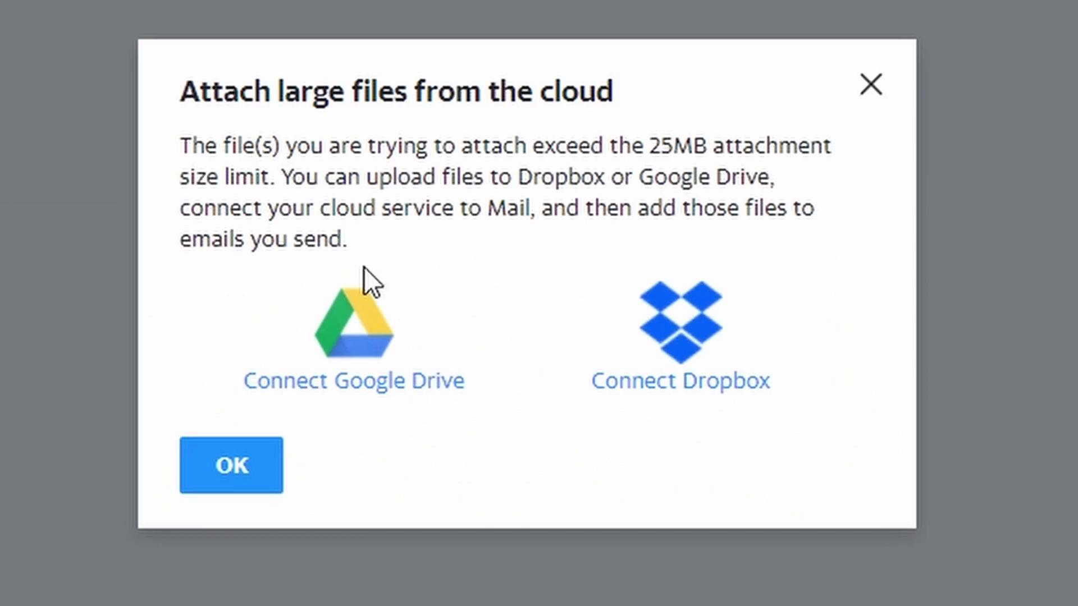